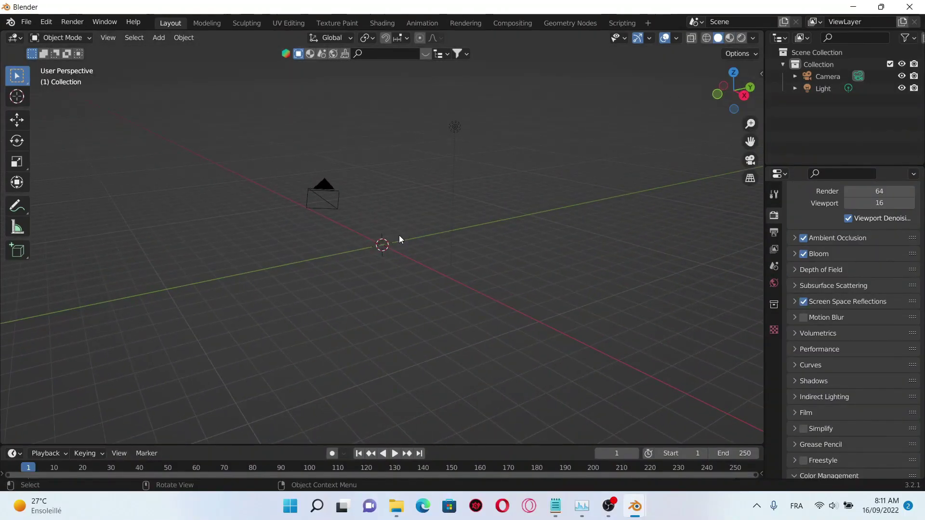
Add a UV sphere at the scene origin, scale it up and shade it smooth
key("shift+a")
mouse_move(399, 235)
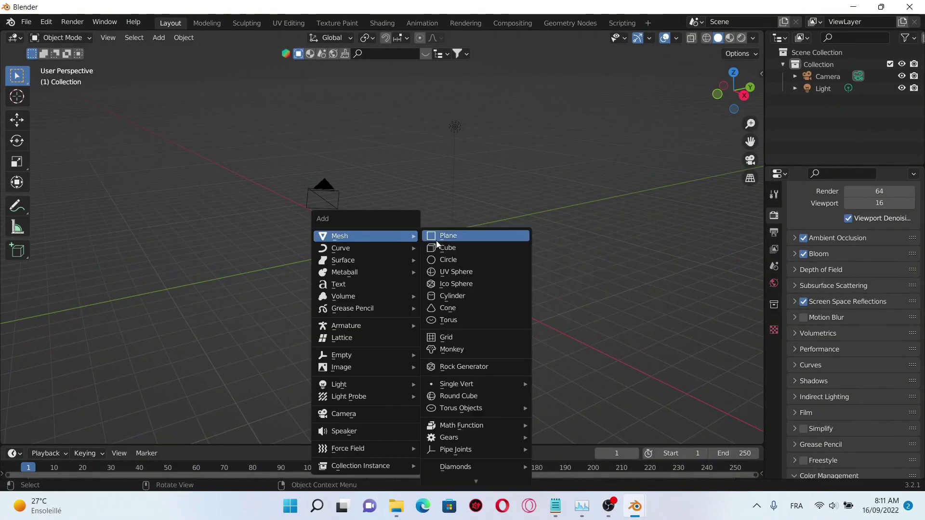
left_click(478, 268)
key("s")
left_click(430, 244)
right_click(430, 245)
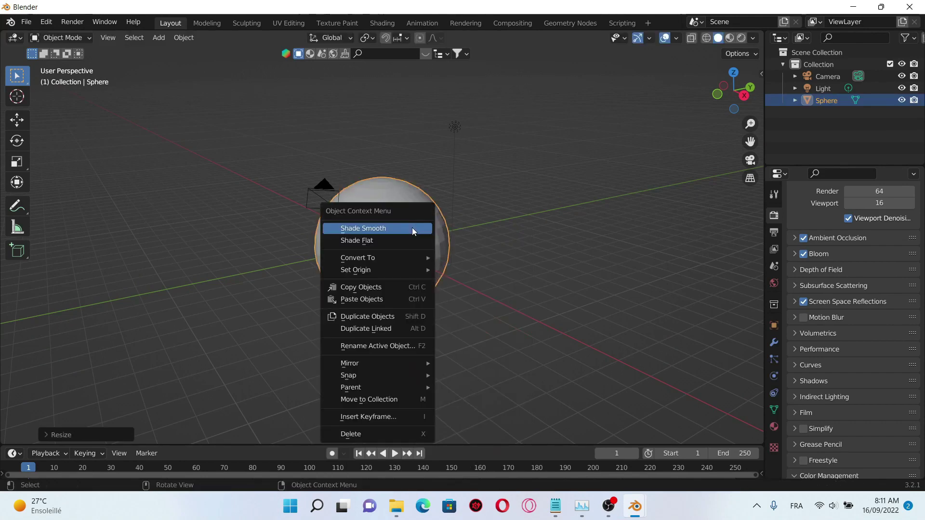
left_click(415, 231)
Add a Subdivision Surface modifier to the sphere with its viewport level set to 2
left_click(773, 343)
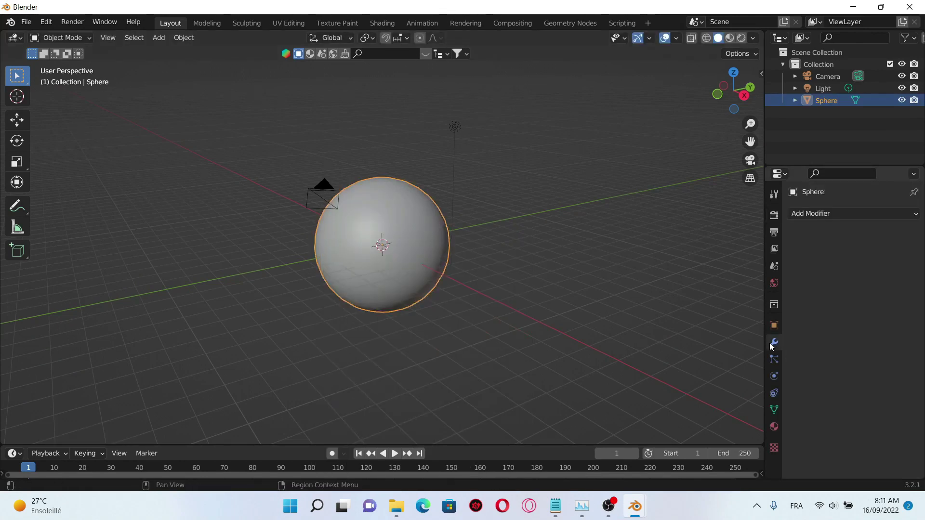
left_click(862, 215)
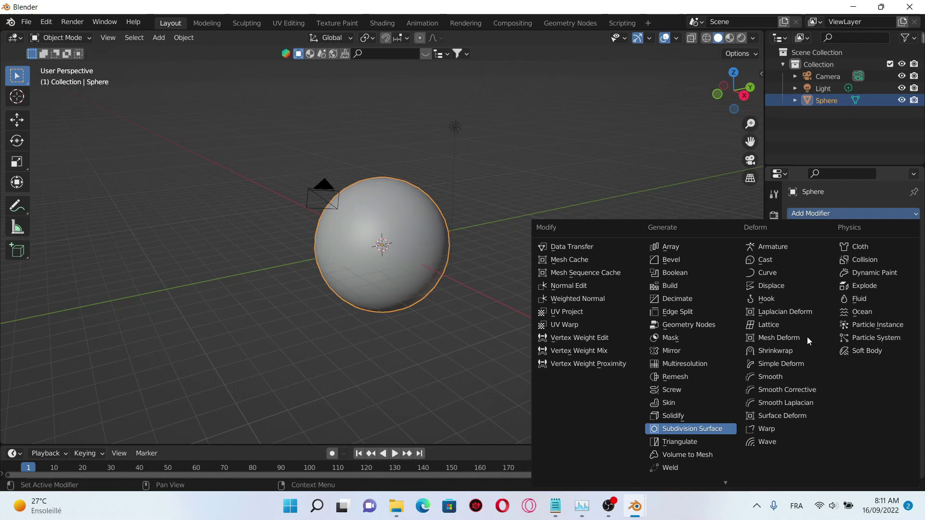
left_click(692, 429)
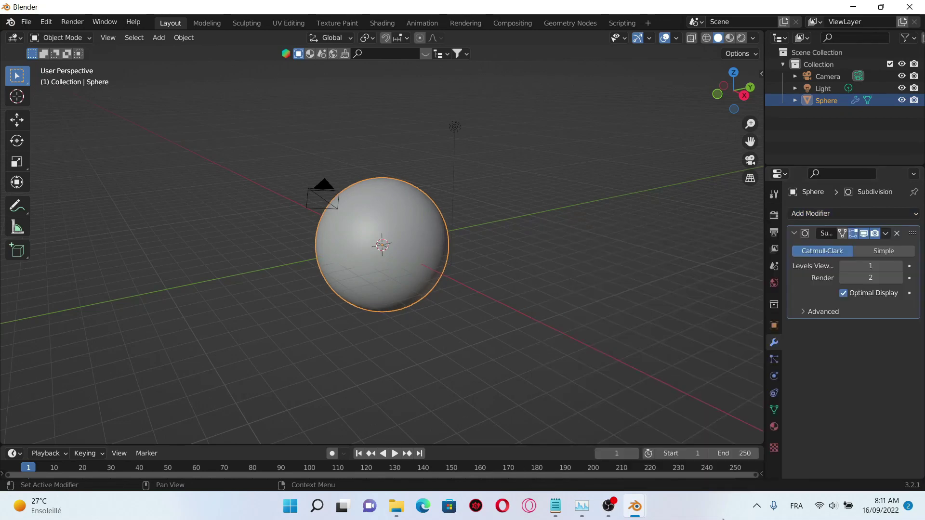
left_click(886, 264)
type("2")
key("Return")
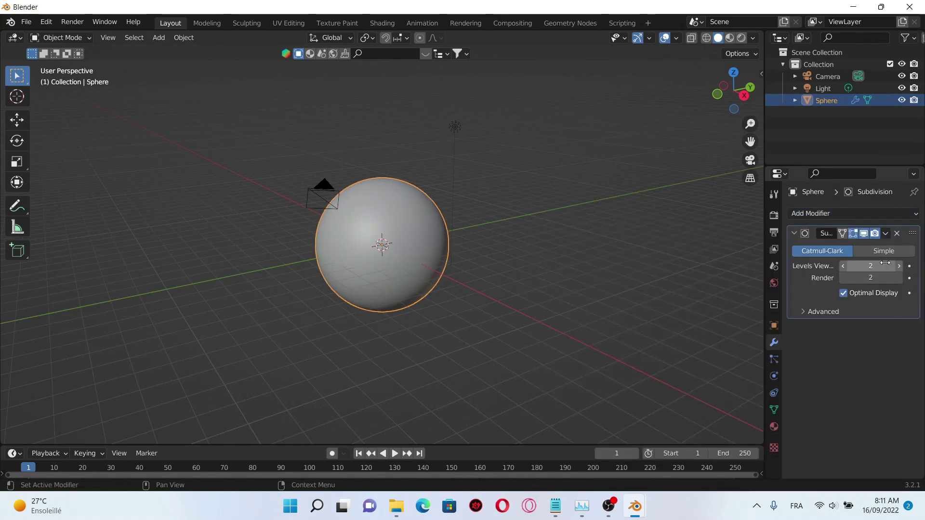
scroll(443, 238, "down", 2)
scroll(443, 238, "down", 3)
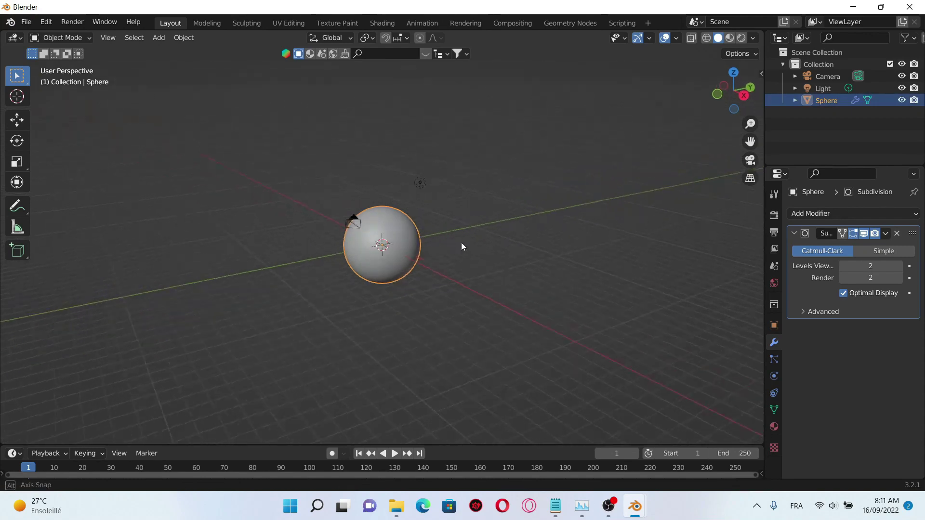
Switch to the Shading workspace and create a new material for the sphere
left_click(386, 22)
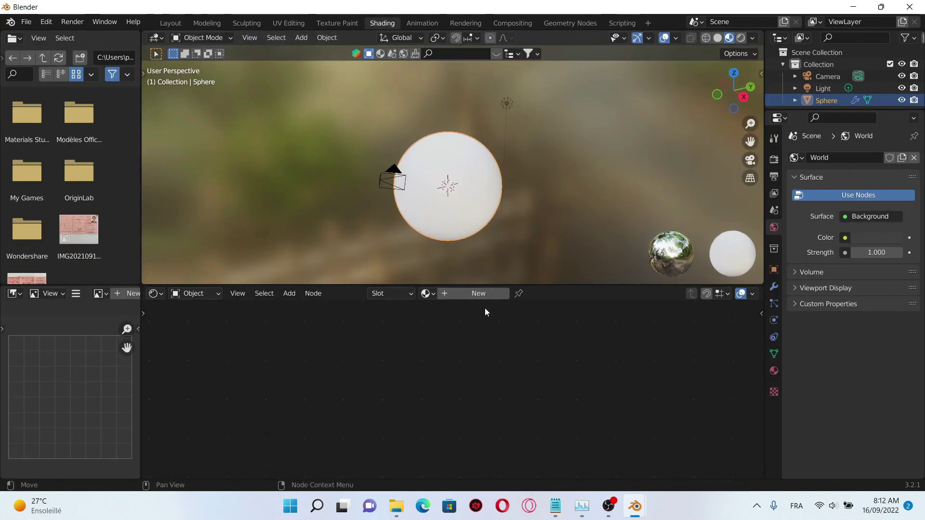
left_click(485, 296)
scroll(334, 347, "down", 4)
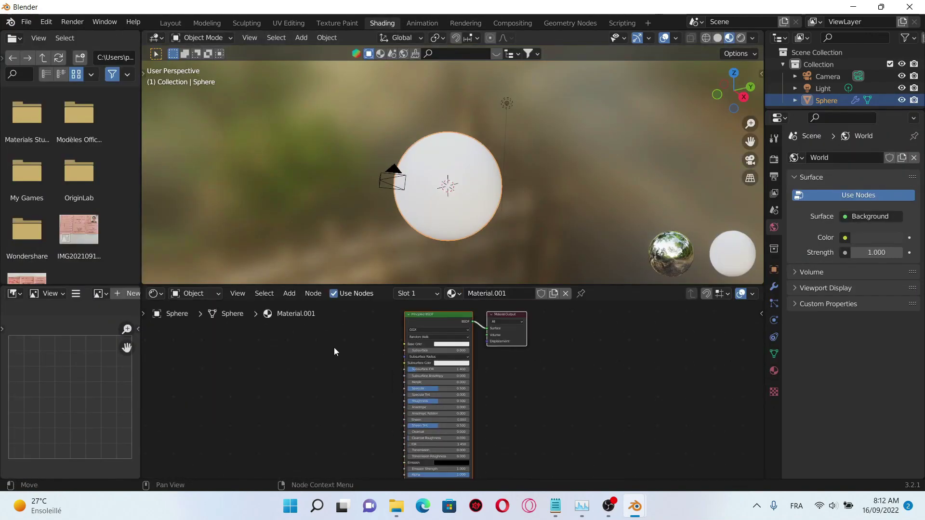
middle_click_drag(347, 349, 419, 350)
scroll(411, 377, "up", 1)
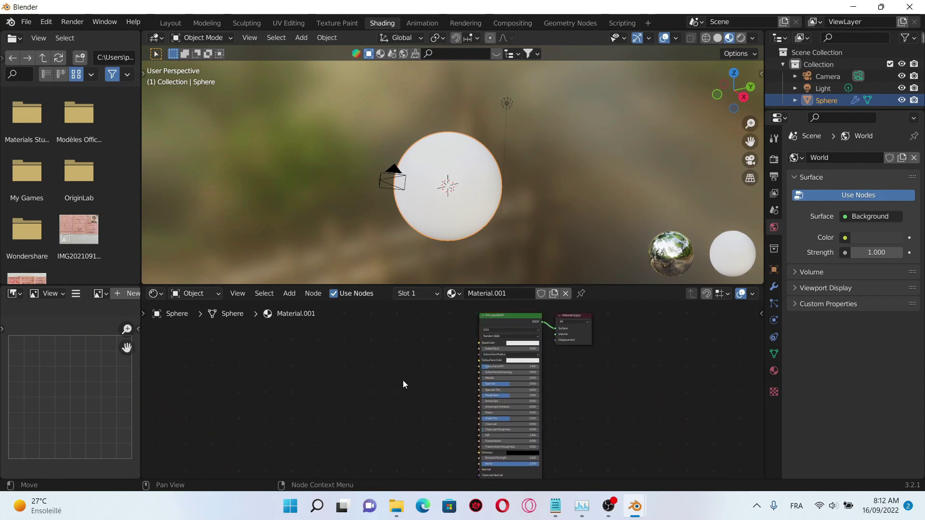
Add a Musgrave Texture node in free space before the Principled BSDF
key("shift+a")
left_click(393, 352)
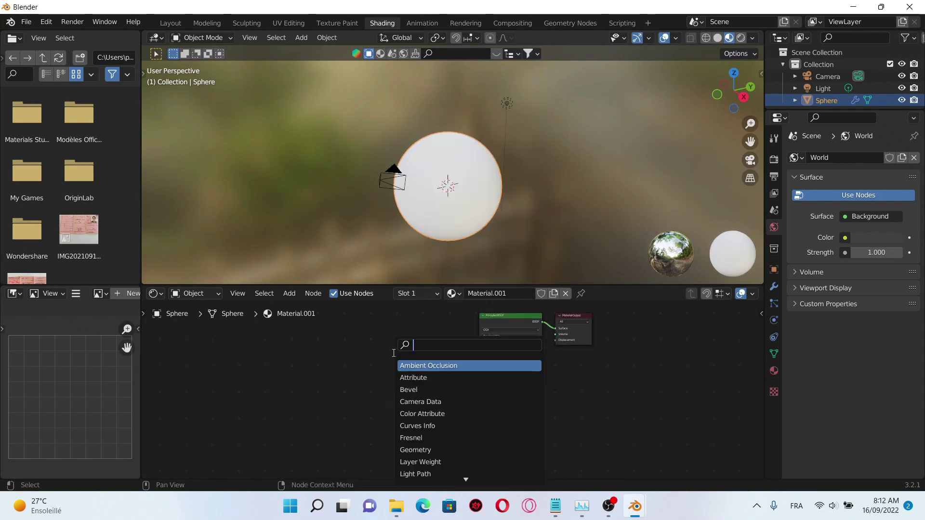
type("mus")
key("Return")
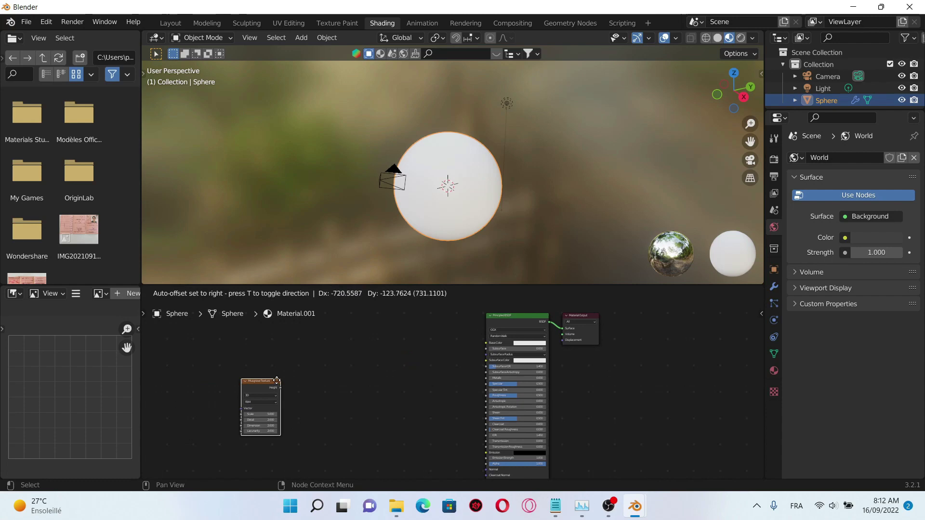
left_click(320, 367)
Attach Texture Coordinate and Mapping nodes to the Musgrave Texture, feeding the mapping from the Object output
key("ctrl+t")
middle_click_drag(292, 349, 331, 338)
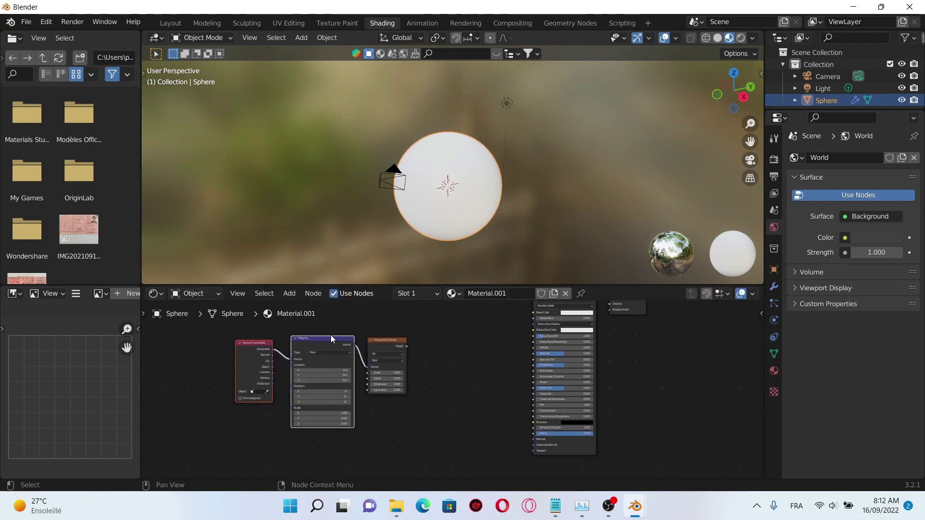
scroll(337, 379, "up", 3)
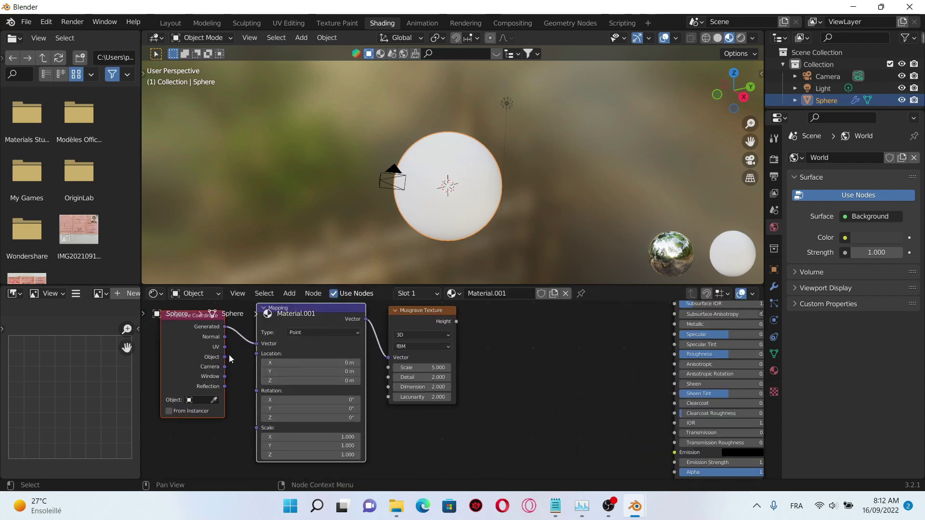
scroll(486, 386, "down", 4)
Add a ColorRamp node just after the Musgrave Texture
key("shift+a")
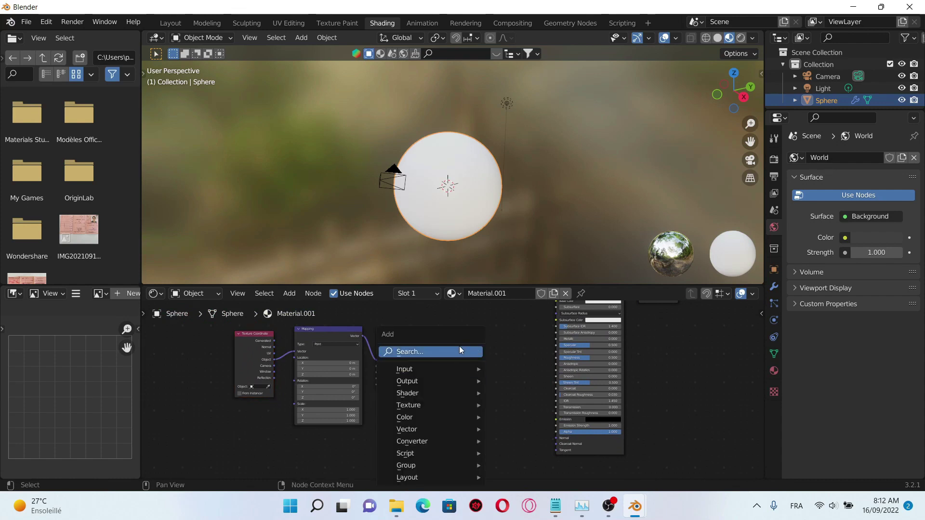
type("colo")
key("Return")
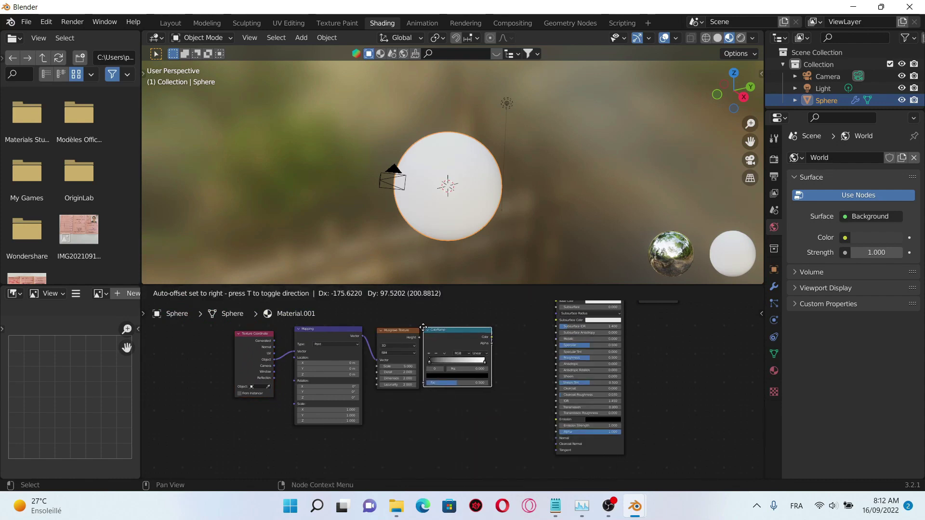
left_click(423, 328)
scroll(465, 432, "down", 2)
Add a Bump node below the ColorRamp
key("shift+a")
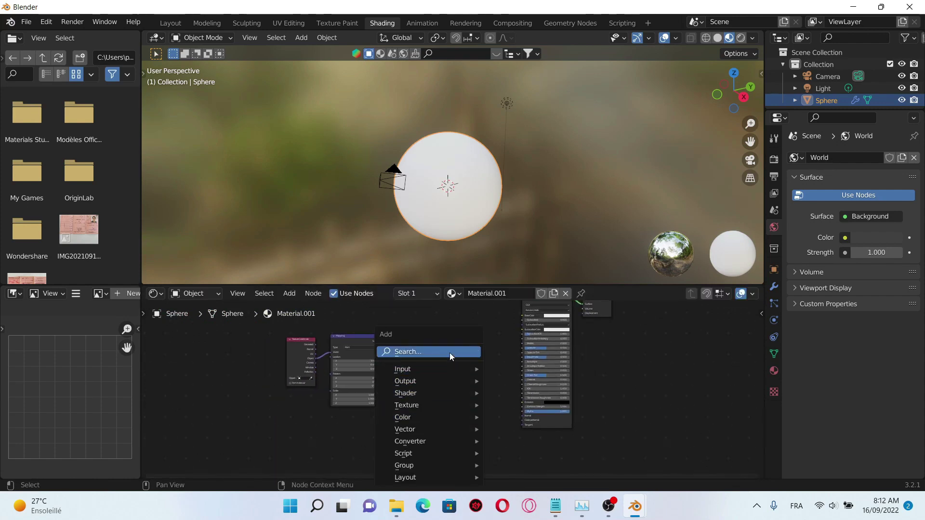
left_click(449, 352)
type("bump")
key("Return")
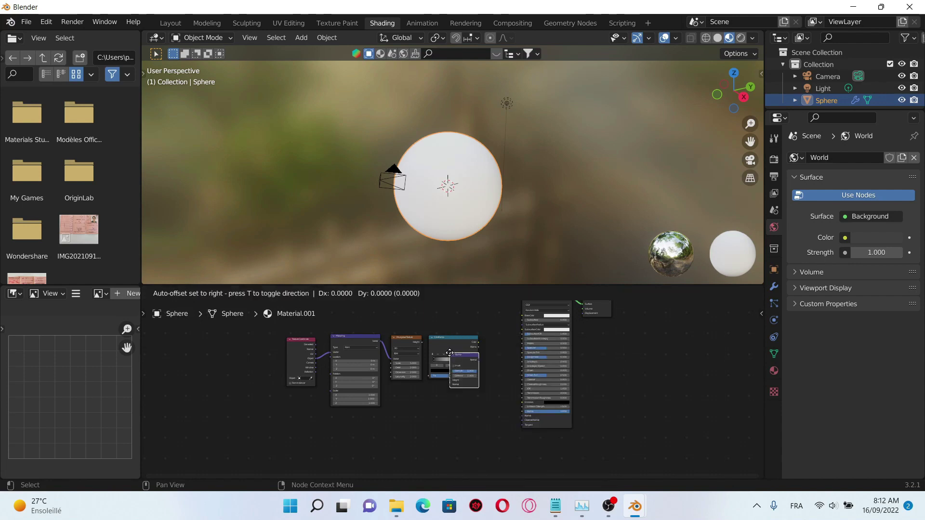
left_click(454, 403)
scroll(451, 389, "down", 3)
Move the Texture Coordinate, Mapping and Musgrave nodes together away from the ColorRamp to make room
left_click_drag(294, 336, 428, 392)
key("g")
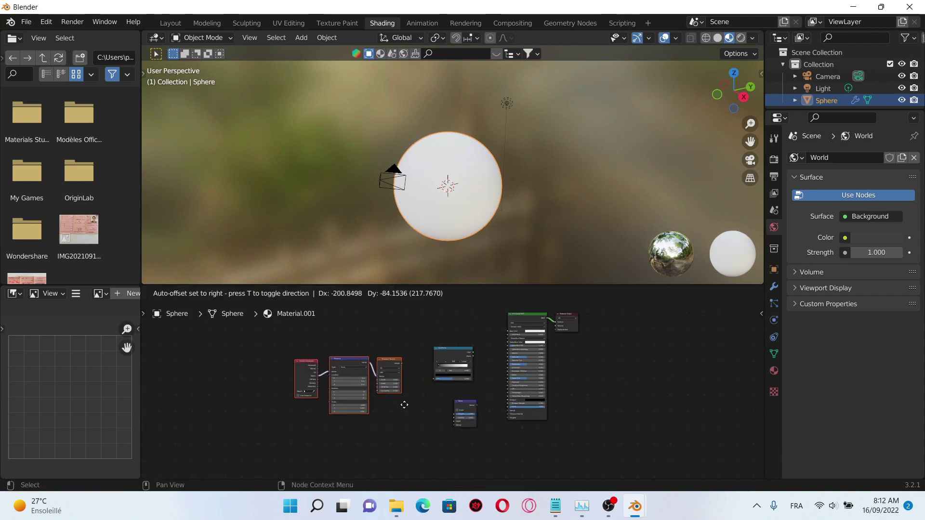
left_click(414, 374)
scroll(415, 375, "up", 3)
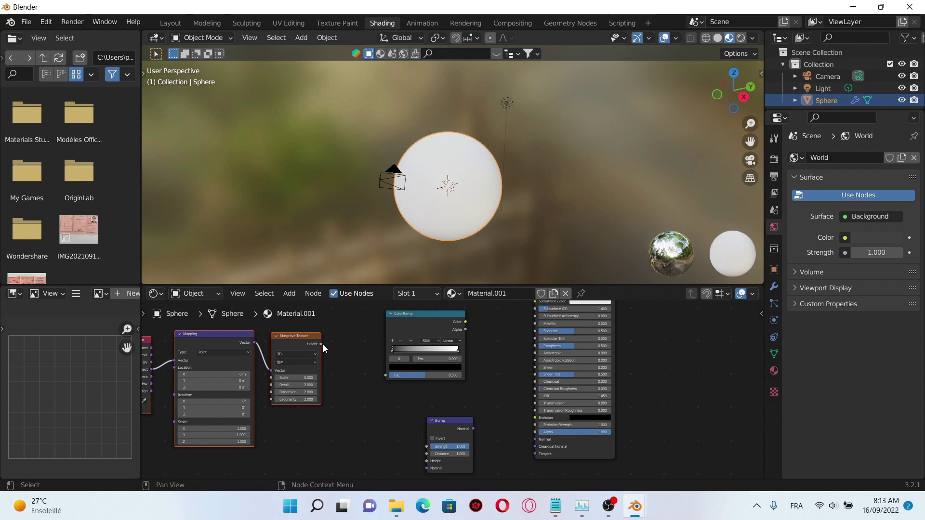
Link the Musgrave Height to the ColorRamp Fac and the Bump Height, and the Bump Normal to the Principled BSDF Normal
left_click_drag(322, 343, 385, 375)
left_click_drag(321, 343, 320, 321)
left_click_drag(472, 406, 537, 417)
middle_click_drag(466, 308, 450, 380)
scroll(450, 362, "up", 1)
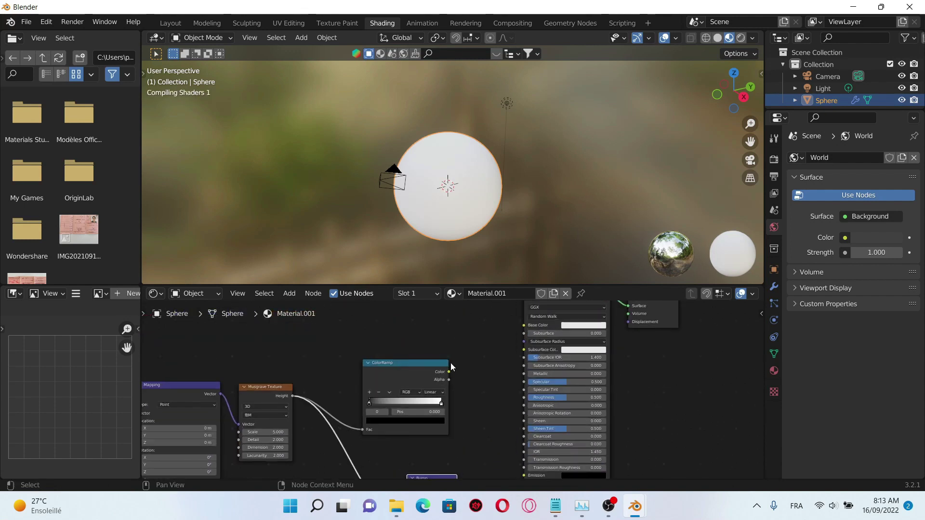
Link the ColorRamp Color output to the Principled BSDF Base Color
left_click_drag(448, 372, 455, 345)
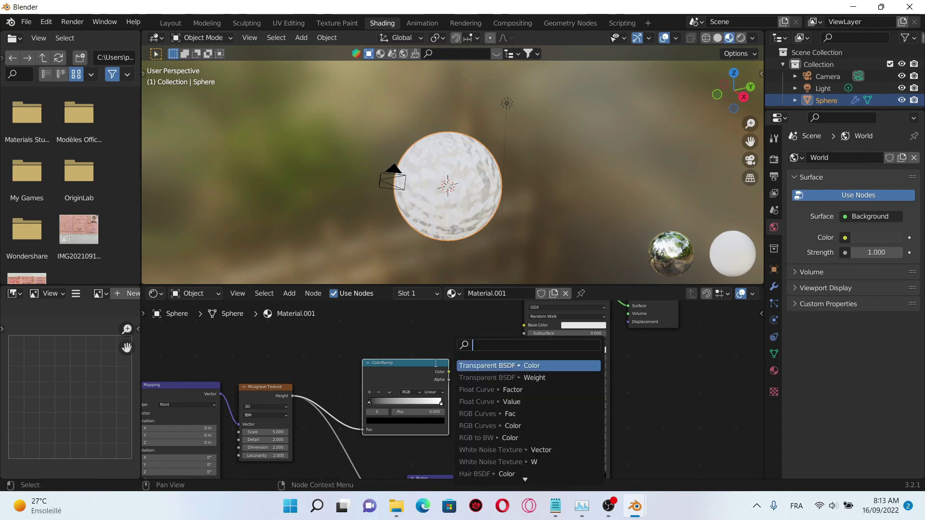
middle_click_drag(416, 351, 368, 363)
left_click_drag(399, 383, 469, 337)
scroll(342, 360, "down", 7)
middle_click_drag(366, 363, 434, 356)
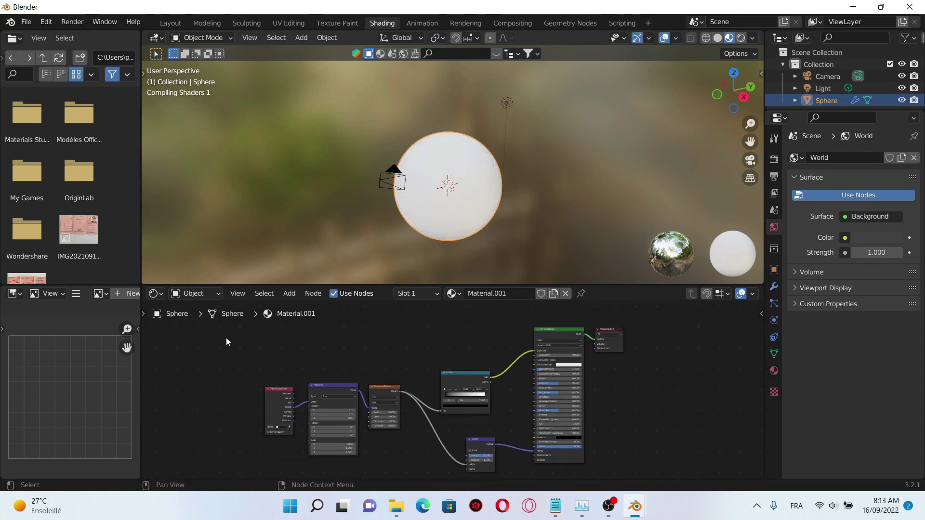
Set the Musgrave Texture's Detail to 15 and Dimension to 0
left_click_drag(241, 328, 498, 460)
scroll(337, 424, "up", 4)
left_click_drag(441, 417, 424, 425)
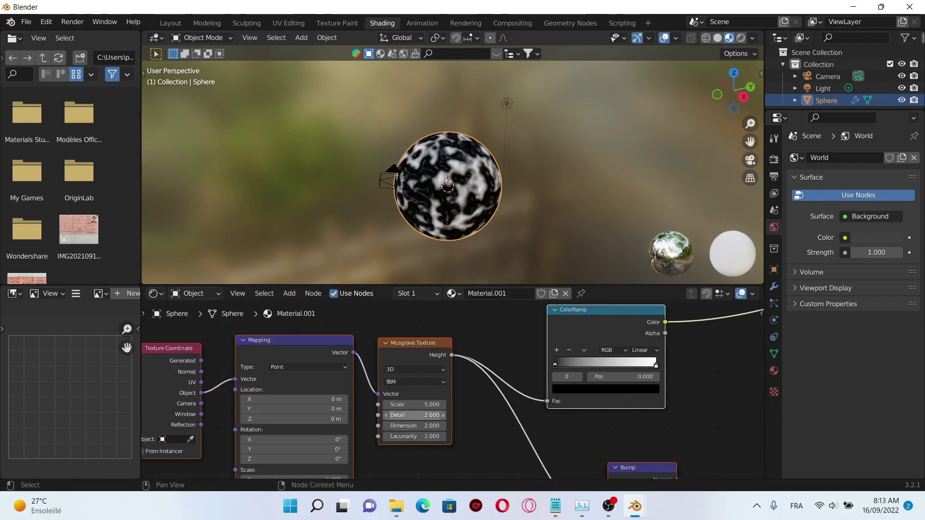
middle_click_drag(437, 448, 441, 433)
left_click_drag(429, 410, 382, 410)
scroll(460, 427, "down", 3)
middle_click_drag(460, 427, 458, 416)
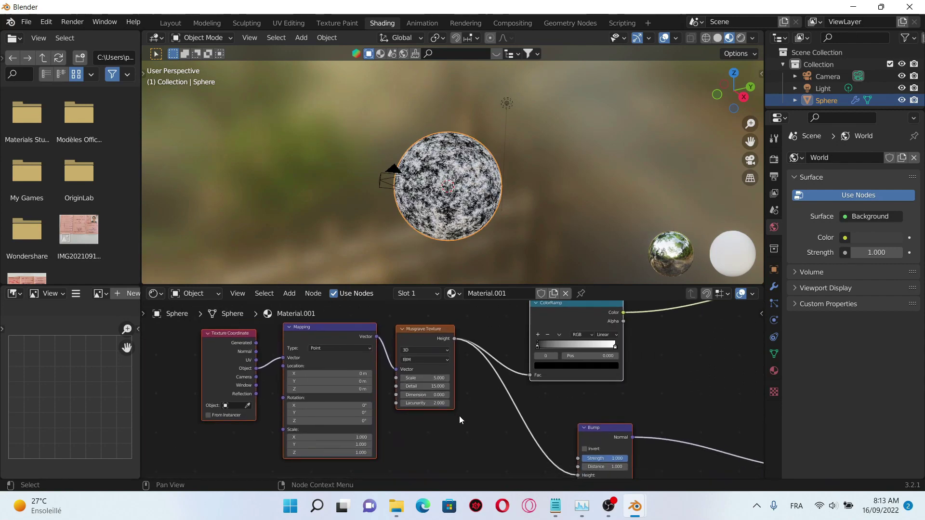
Move the ColorRamp's black stop to about 0.535 and bring the white stop in close to it
middle_click_drag(541, 399, 383, 449)
scroll(455, 419, "up", 1)
left_click_drag(377, 391, 417, 392)
left_click_drag(477, 391, 422, 392)
scroll(421, 389, "up", 5)
scroll(548, 365, "down", 6)
scroll(550, 366, "down", 1)
middle_click_drag(555, 369, 528, 374)
Insert a Mix color node on the link between the ColorRamp and the Base Color
key("shift+a")
left_click(493, 350)
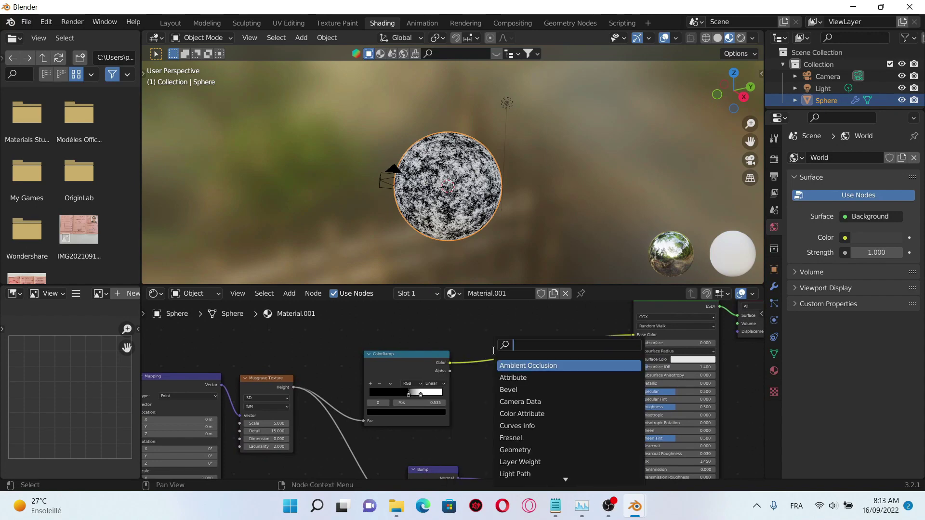
type("mix")
key("Return")
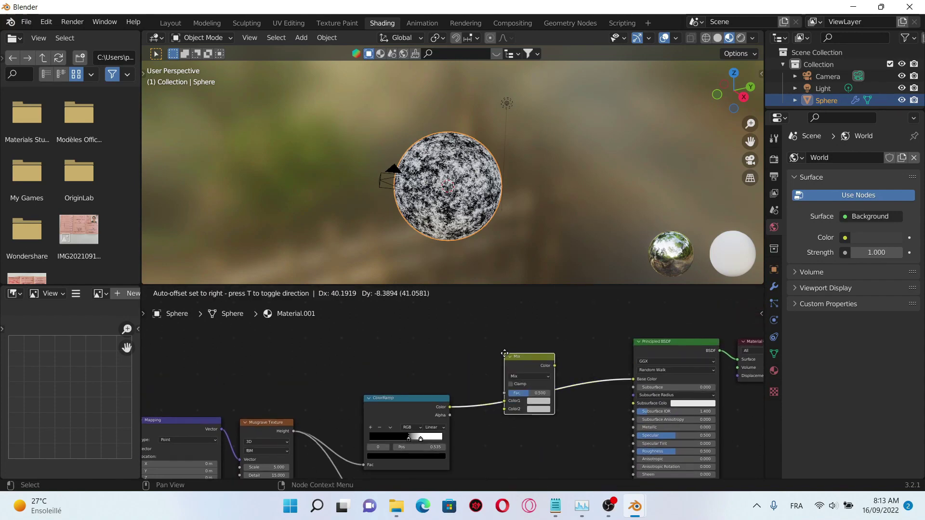
left_click(533, 394)
scroll(611, 449, "up", 2)
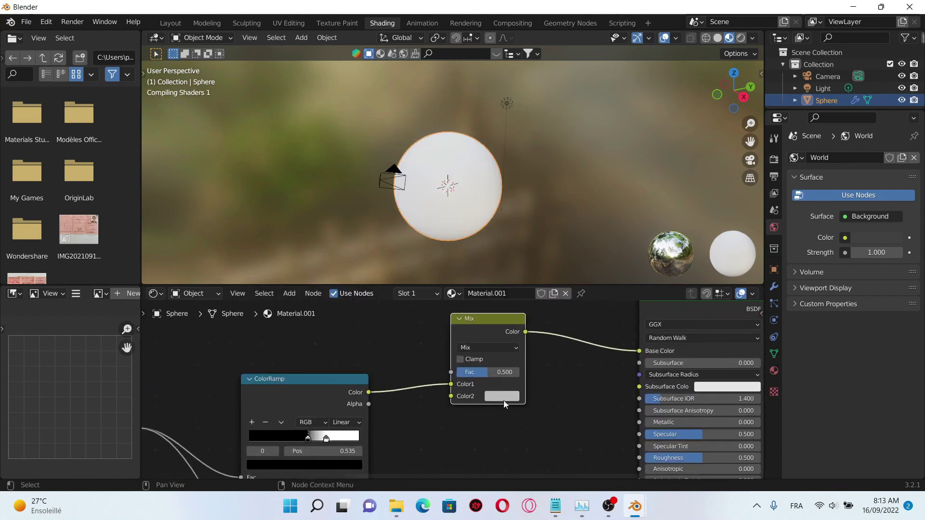
Set the Mix node's Color2 to a pale light blue at full brightness
left_click(515, 398)
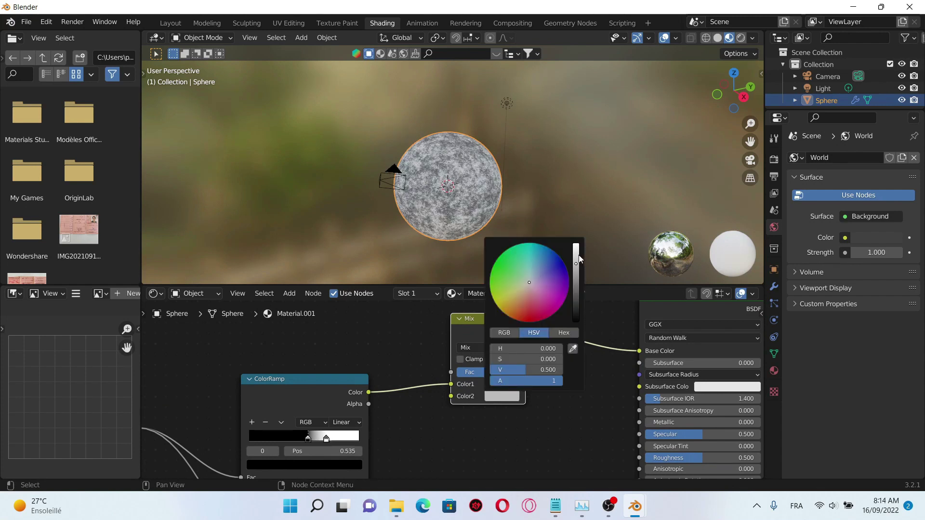
left_click_drag(577, 265, 576, 244)
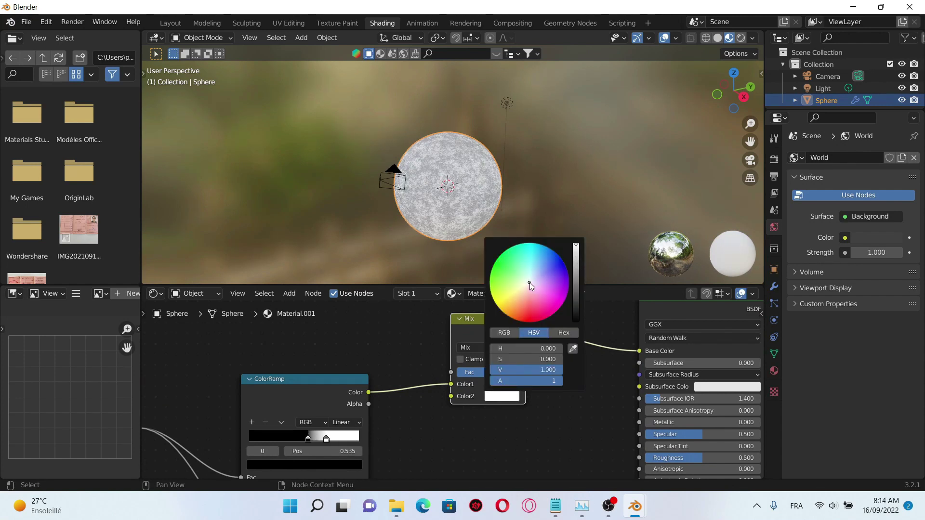
left_click_drag(530, 282, 530, 282)
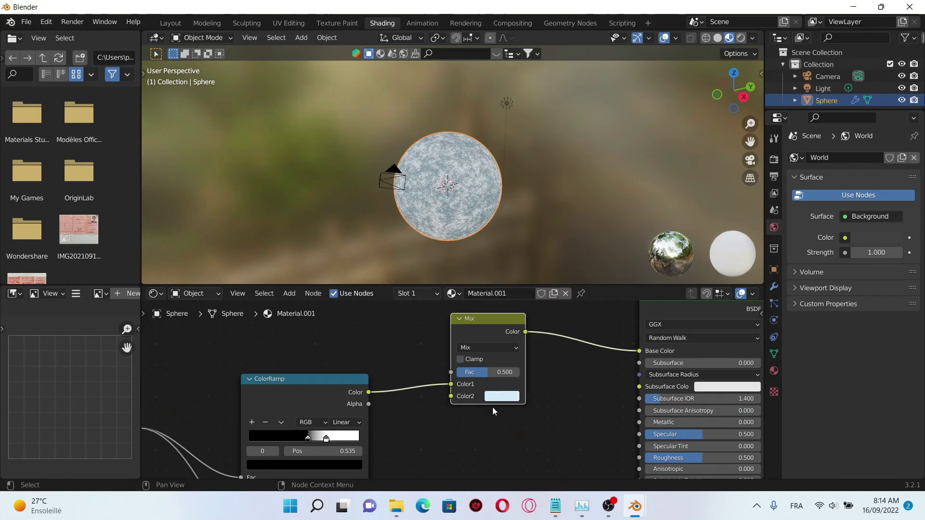
Set the Musgrave Texture's Scale to 1.3 and Dimension to 0.1
scroll(391, 425, "down", 3)
middle_click_drag(409, 409, 454, 363)
middle_click_drag(301, 345, 424, 325)
scroll(391, 369, "up", 3)
scroll(391, 373, "up", 1)
middle_click_drag(391, 373, 445, 376)
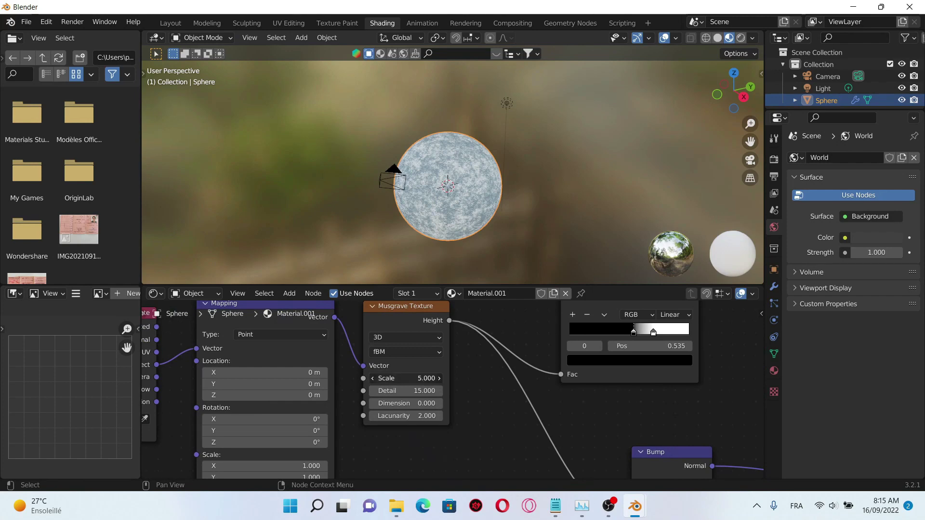
left_click_drag(407, 378, 362, 378)
middle_click_drag(430, 403, 466, 398)
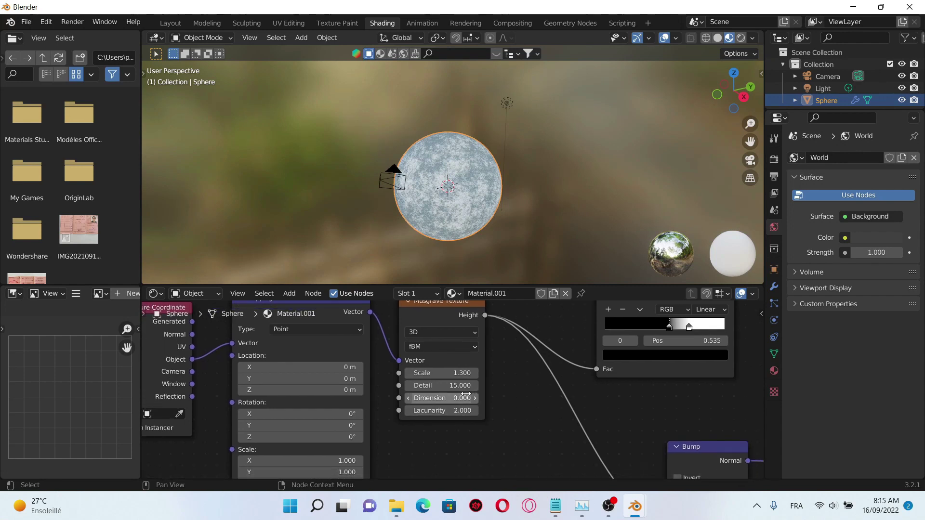
left_click(465, 397)
type("0.1")
key("Return")
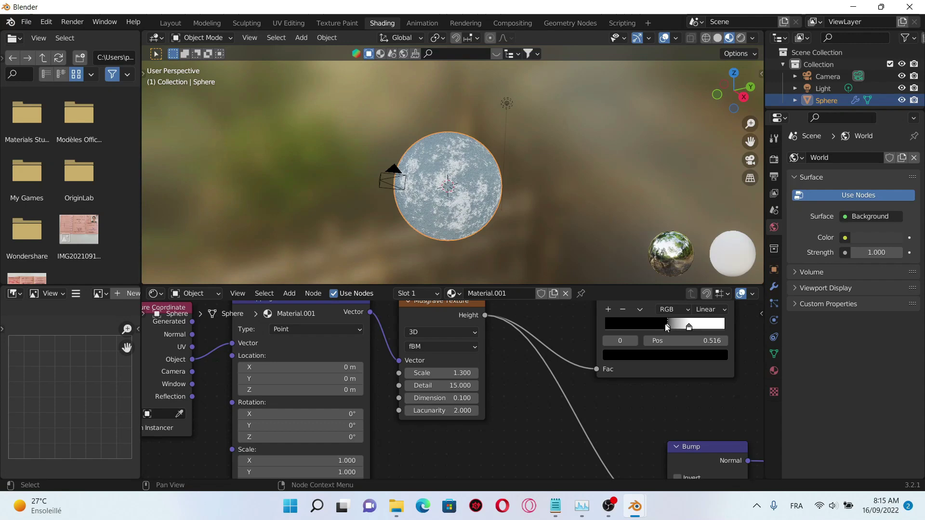
Move the ColorRamp's black stop to about 0.429 to soften the transition
left_click_drag(667, 328, 657, 323)
scroll(687, 404, "down", 2)
middle_click_drag(697, 379, 616, 392)
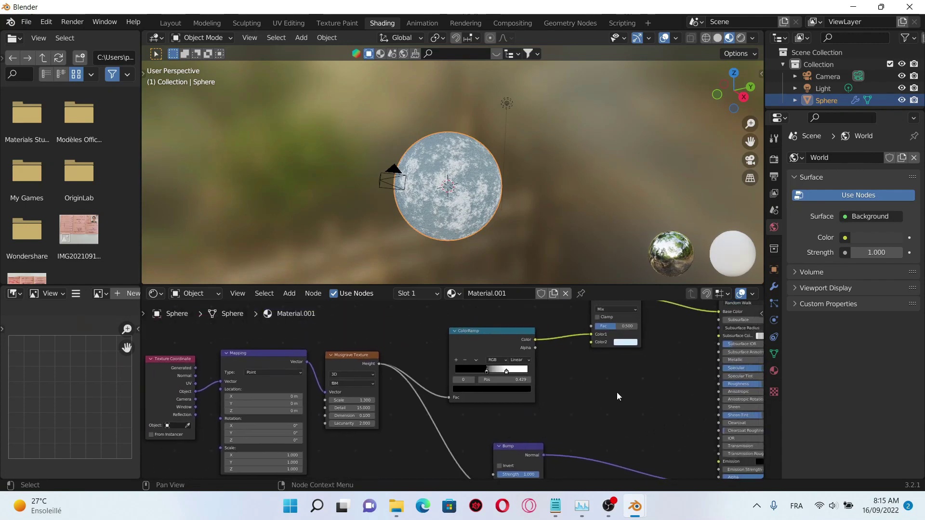
Shift the Mix node's Color2 closer to white, keeping a very faint blue tint
scroll(554, 395, "up", 3)
left_click(592, 367)
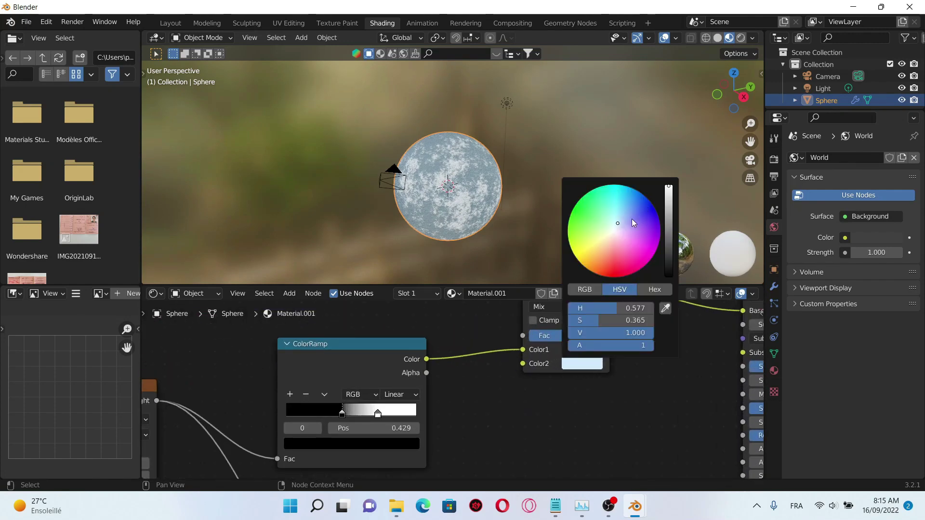
left_click_drag(616, 225, 617, 226)
scroll(611, 426, "down", 3)
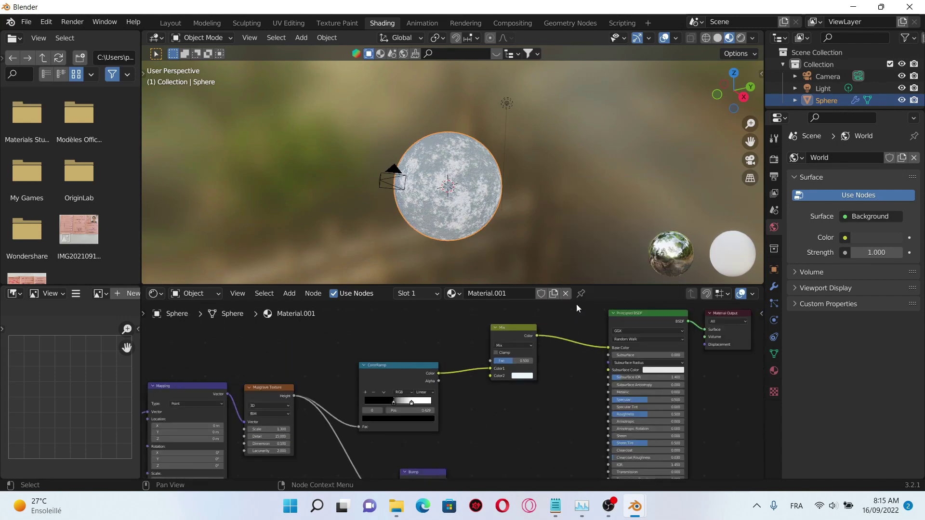
Switch the 3D viewport to Rendered shading and view the sphere up close
mouse_move(568, 231)
middle_mouse_down()
mouse_move(487, 232)
mouse_move(562, 233)
middle_mouse_up()
key("z")
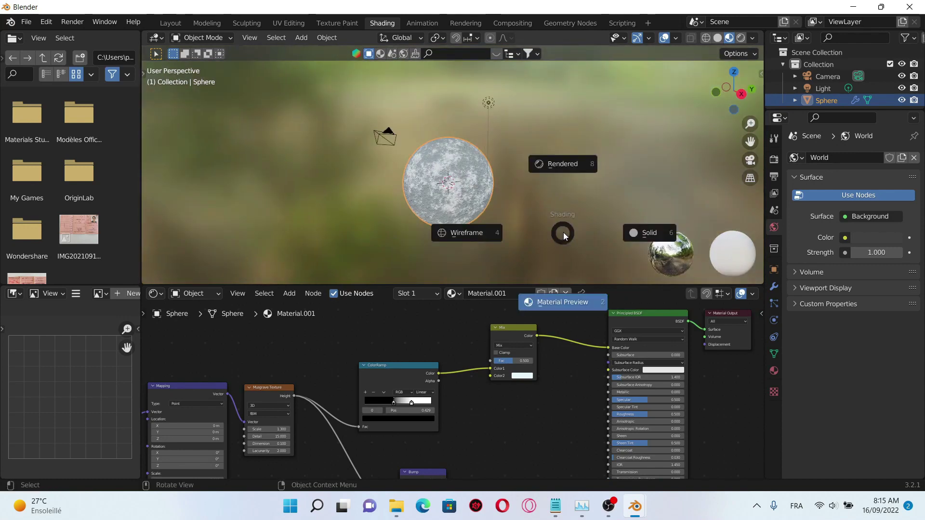
left_click(571, 165)
scroll(561, 188, "up", 5)
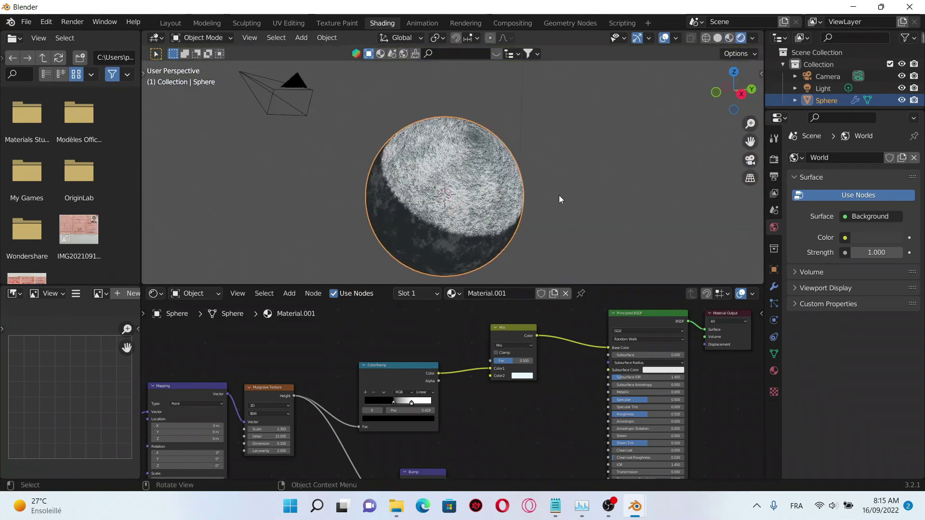
Move the Material Output node farther from the Principled BSDF to make room between them
scroll(559, 205, "down", 4)
middle_click_drag(586, 414, 489, 369)
scroll(489, 370, "down", 5)
middle_click_drag(616, 371, 457, 389)
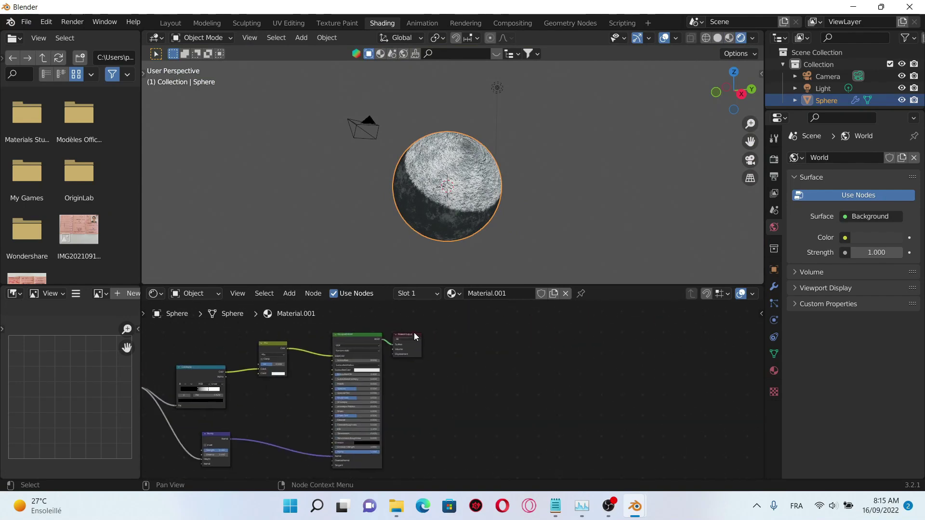
left_click_drag(415, 335, 500, 338)
scroll(521, 394, "up", 2)
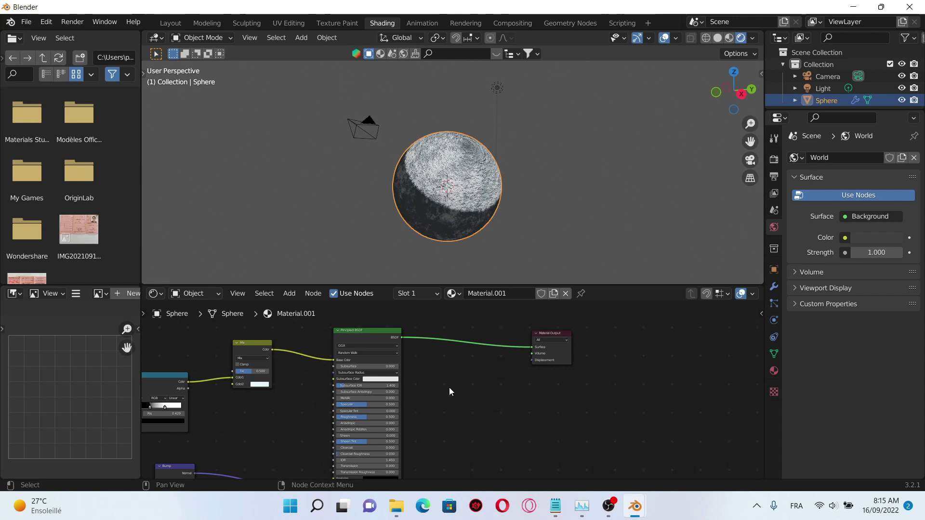
Insert a Mix Shader node on the link between the Principled BSDF and the Material Output
key("shift+a")
left_click(445, 354)
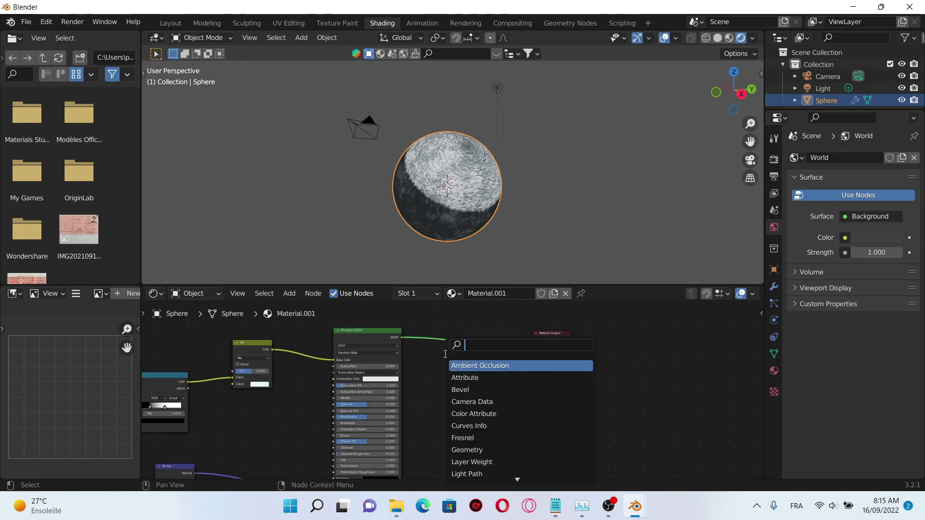
type("mi")
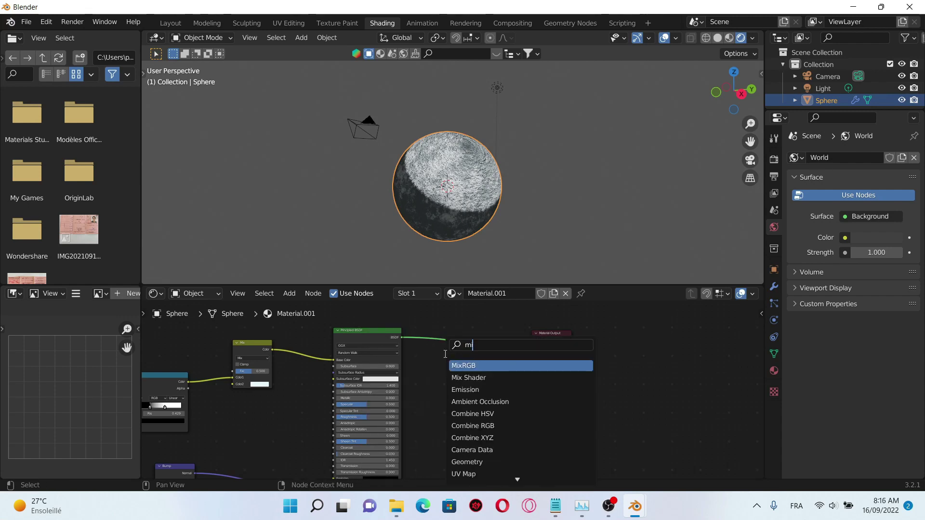
left_click(469, 377)
left_click(486, 356)
middle_click_drag(437, 414, 502, 413)
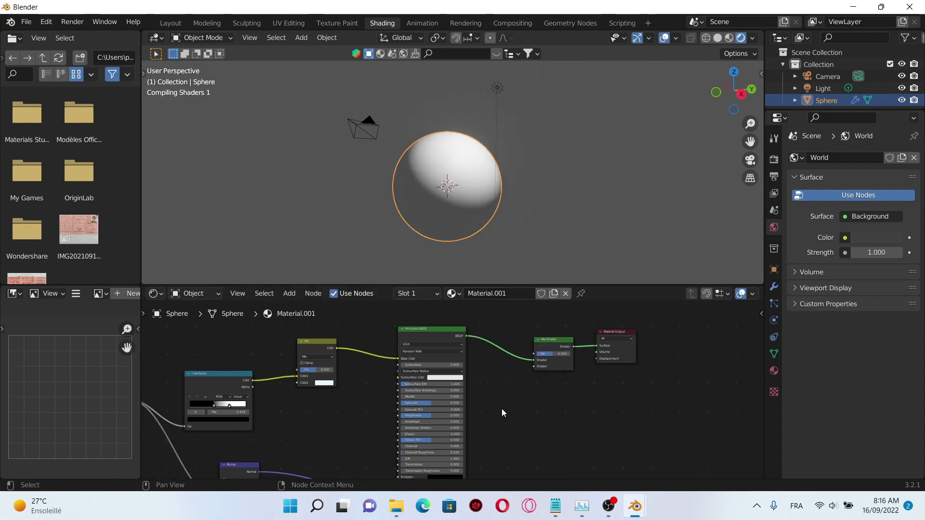
Add an Emission node and connect its output to the Mix Shader's second Shader input
scroll(501, 413, "up", 1)
key("shift+a")
left_click(488, 353)
type("em")
key("Return")
left_click(487, 374)
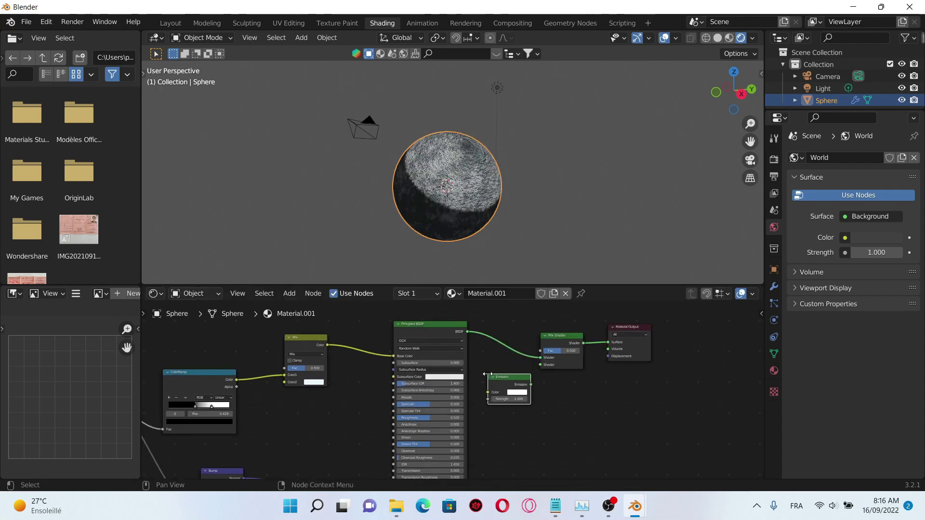
left_click_drag(530, 385, 540, 365)
Link the Mix color node's output to the Emission Color and set the Emission Strength to 2.4
scroll(424, 406, "up", 3)
middle_click_drag(344, 386, 295, 413)
mouse_move(266, 358)
left_mouse_down()
mouse_move(460, 417)
mouse_move(584, 434)
left_mouse_up()
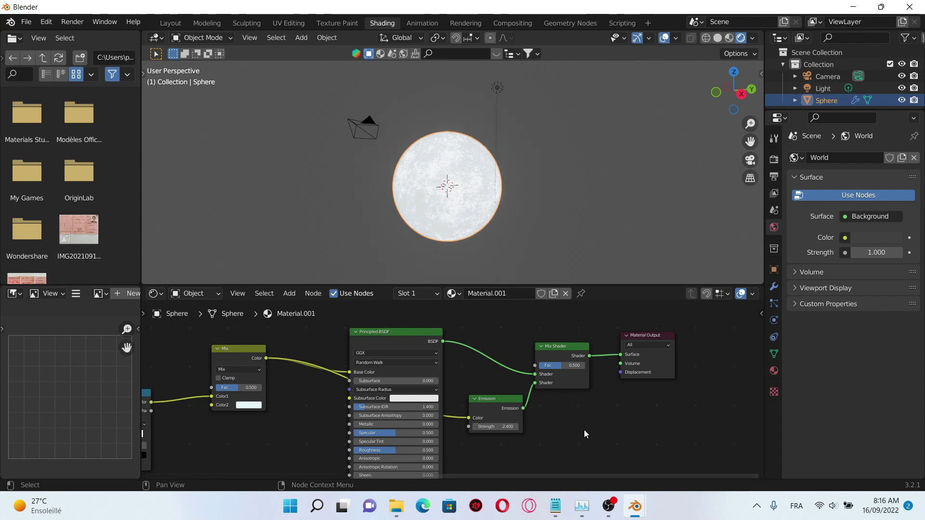
Set the Mix Shader's Fac to 0.3
scroll(585, 433, "up", 2)
left_click(559, 366)
type("0.3")
key("Return")
scroll(596, 359, "down", 2)
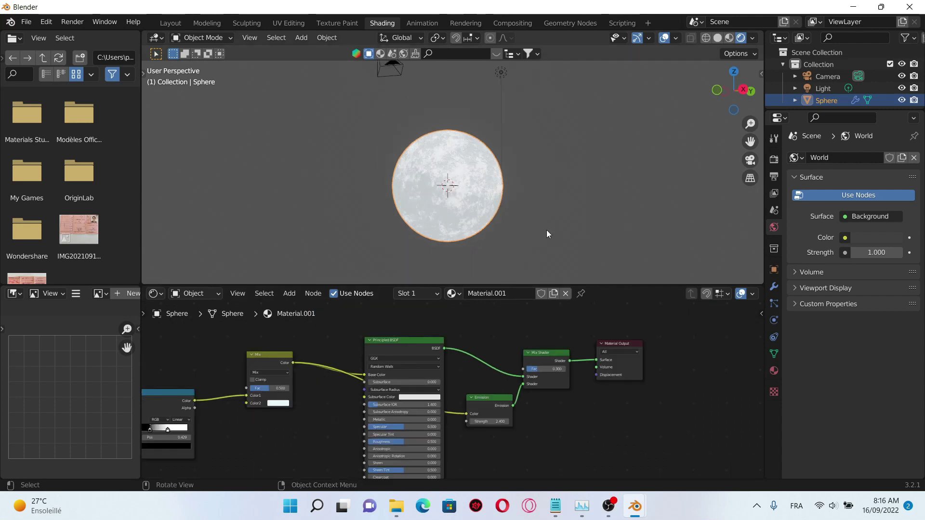
scroll(546, 229, "up", 1)
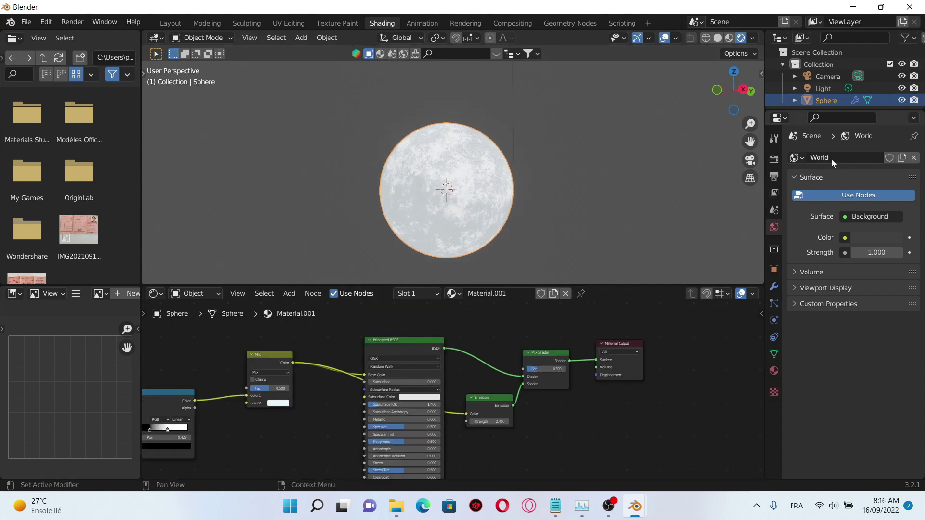
In Eevee's Bloom settings, set Radius to 10, Intensity to 0.1 and Threshold to 0.6
left_click(774, 160)
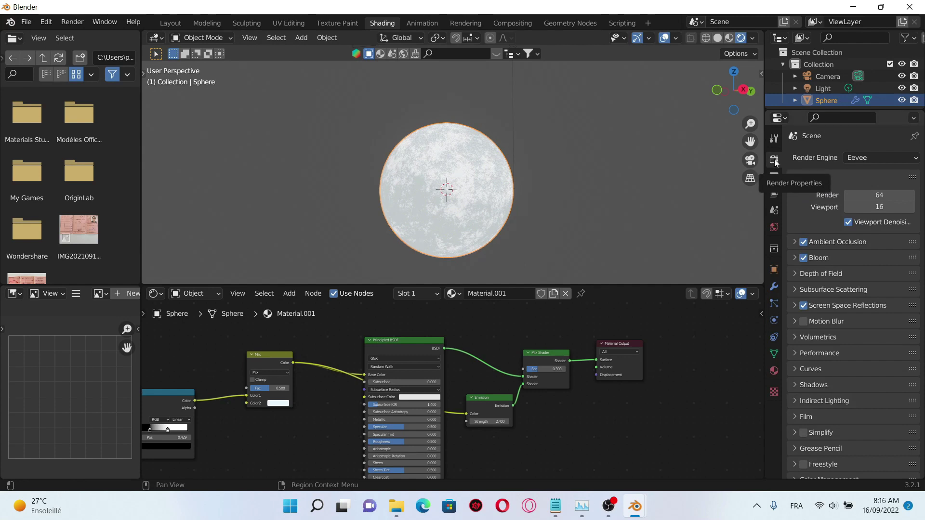
left_click(795, 257)
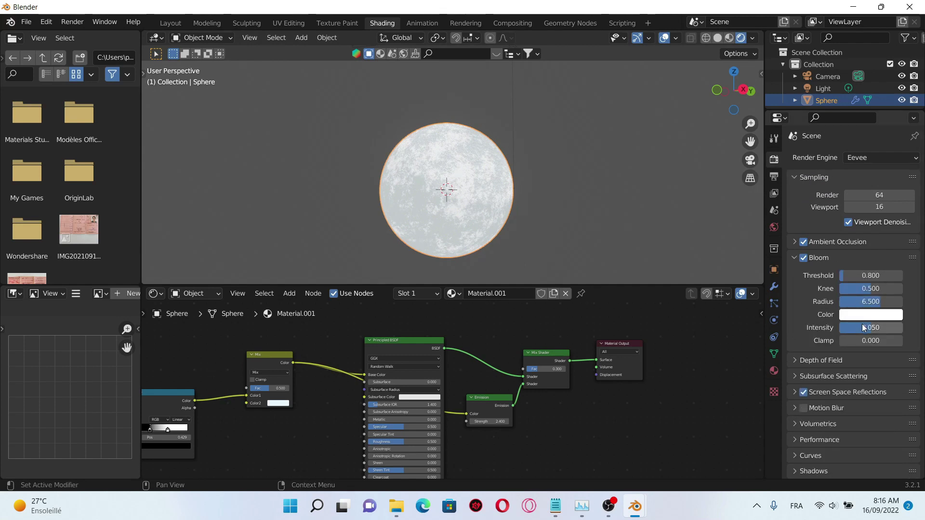
left_click(854, 275)
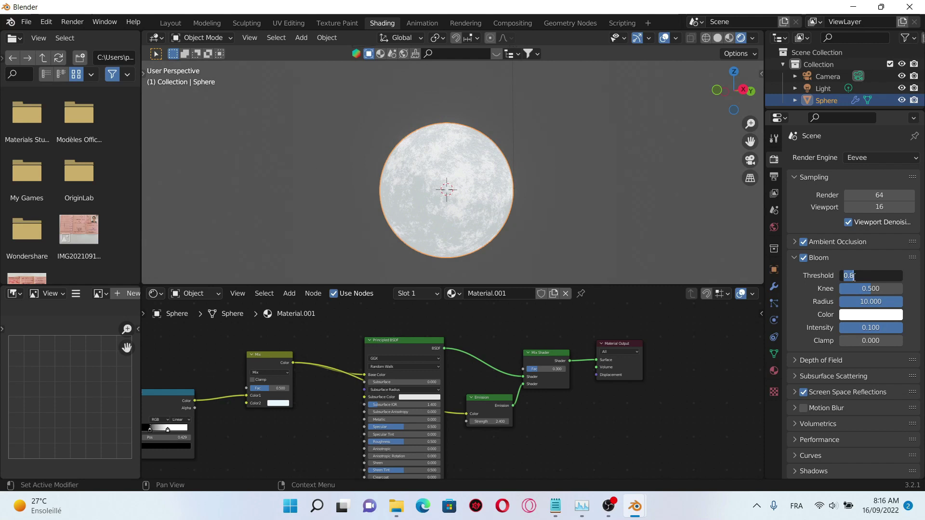
type("0.6")
key("Return")
scroll(576, 195, "down", 4)
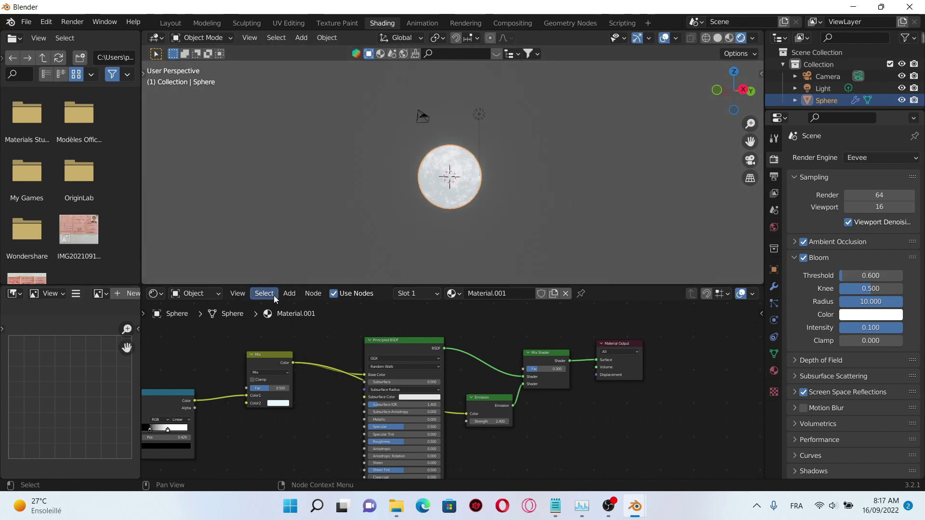
Switch the shader editor to the World nodes and add a Noise Texture well before the Background node
key("Home")
left_click(206, 295)
left_click(210, 315)
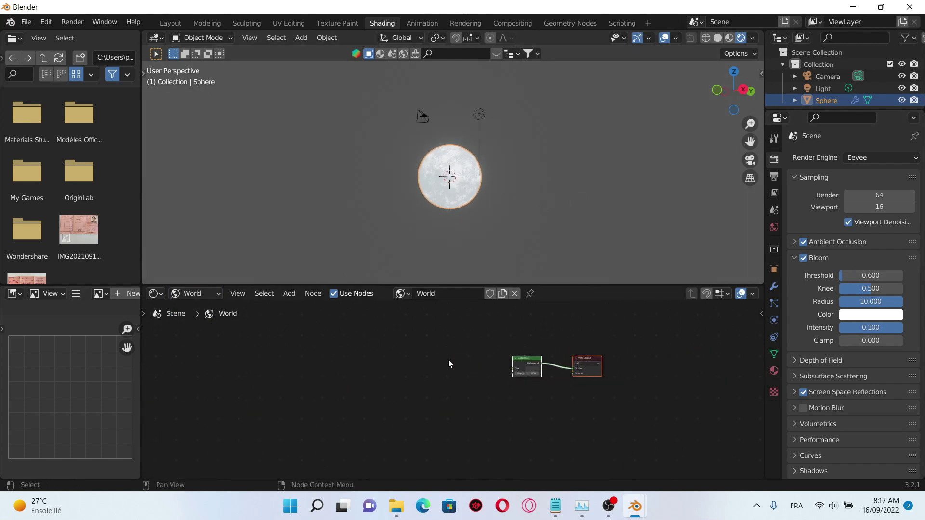
key("shift+a")
left_click(427, 355)
type("nois")
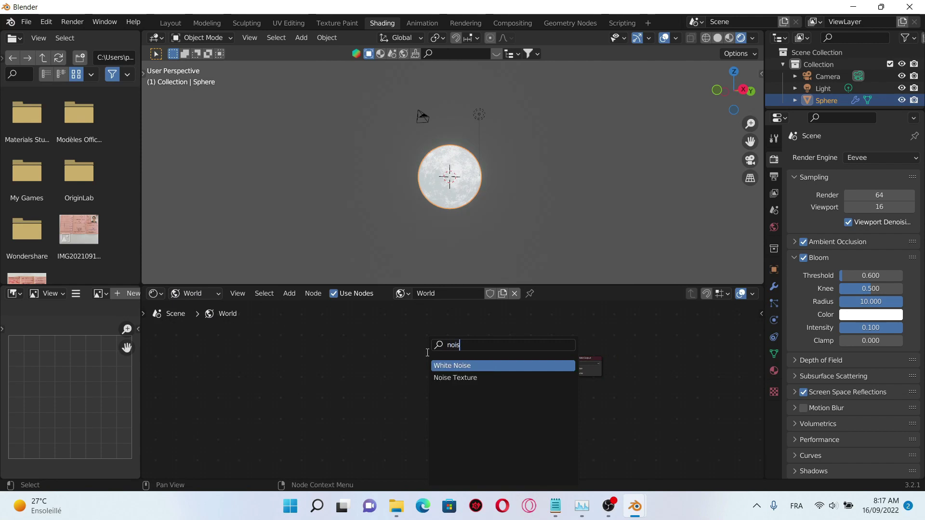
left_click(455, 378)
left_click(357, 374)
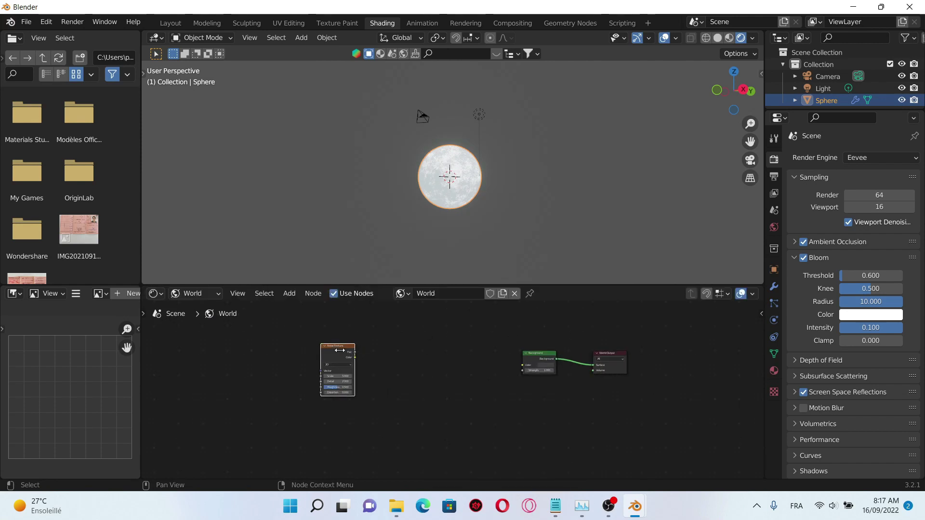
Add a ColorRamp node beside the Noise Texture in the World node tree
key("shift+a")
left_click(399, 358)
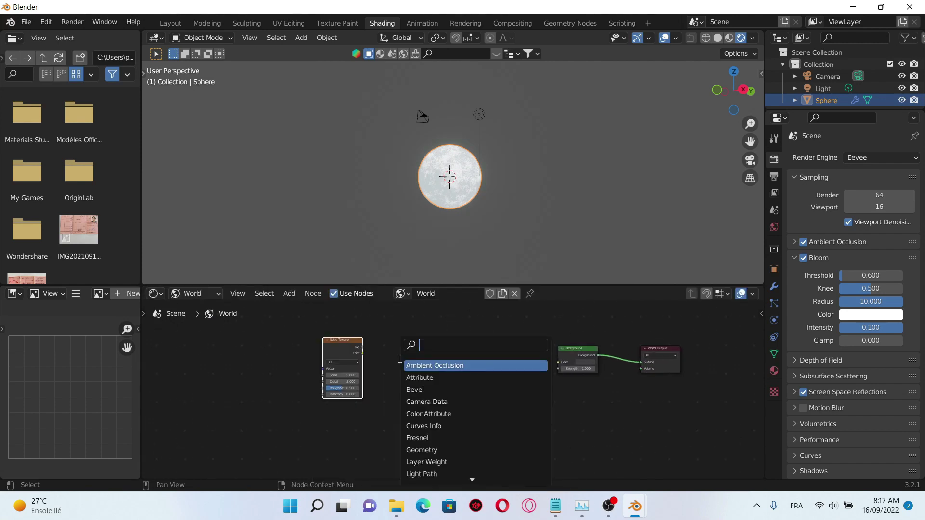
type("col")
key("Return")
left_click(387, 341)
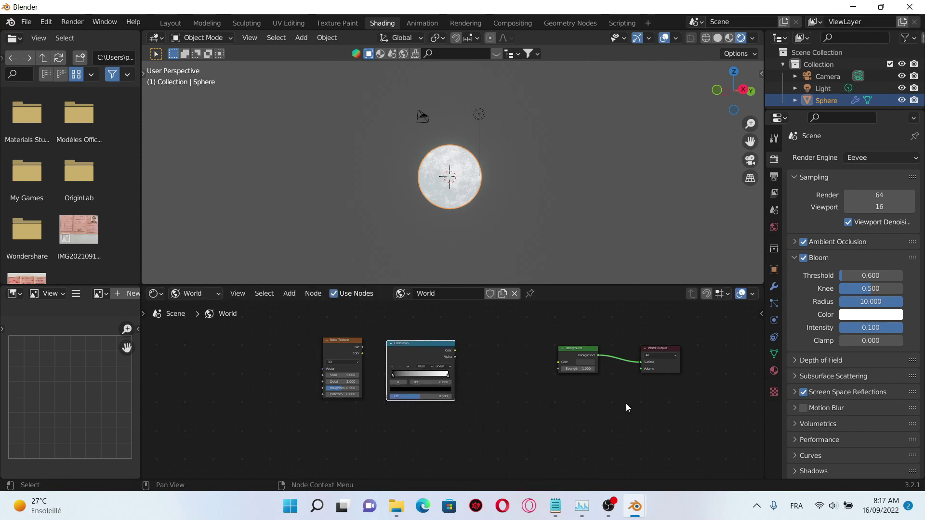
Add an Emission node between the ColorRamp and the Background node in the World tree
key("shift+a")
left_click(492, 354)
type("emi")
key("Return")
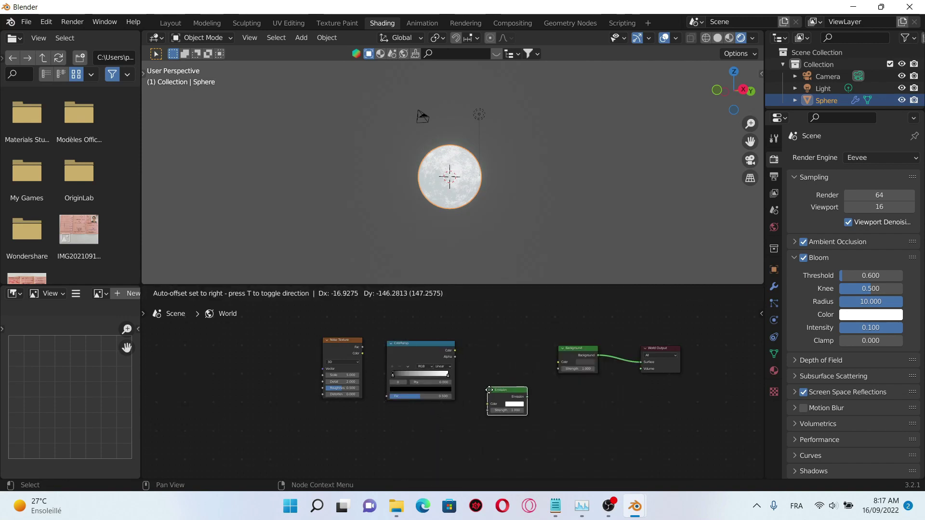
left_click(490, 388)
scroll(573, 404, "up", 1)
Wire the Noise Texture's Fac through the ColorRamp and the Emission Color into the World Output's Surface, bypassing the Background node
left_click(576, 360)
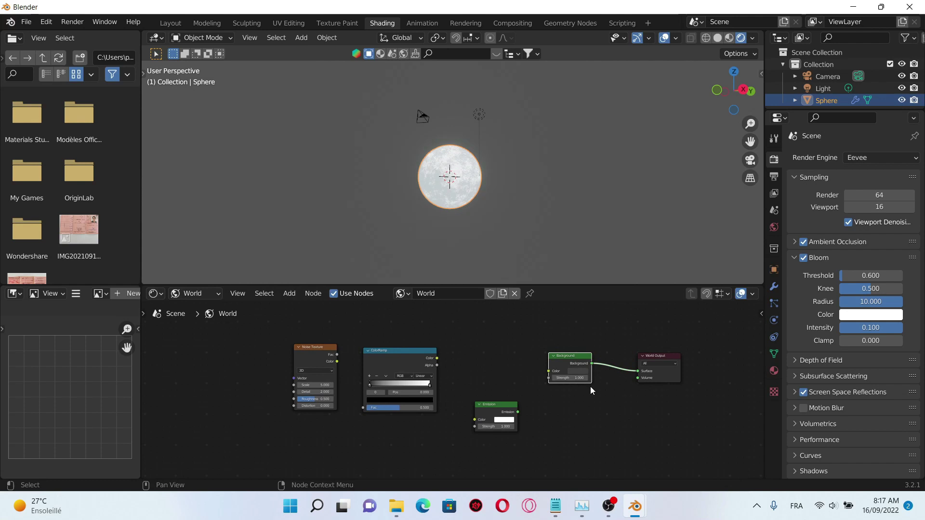
left_click_drag(517, 412, 638, 371)
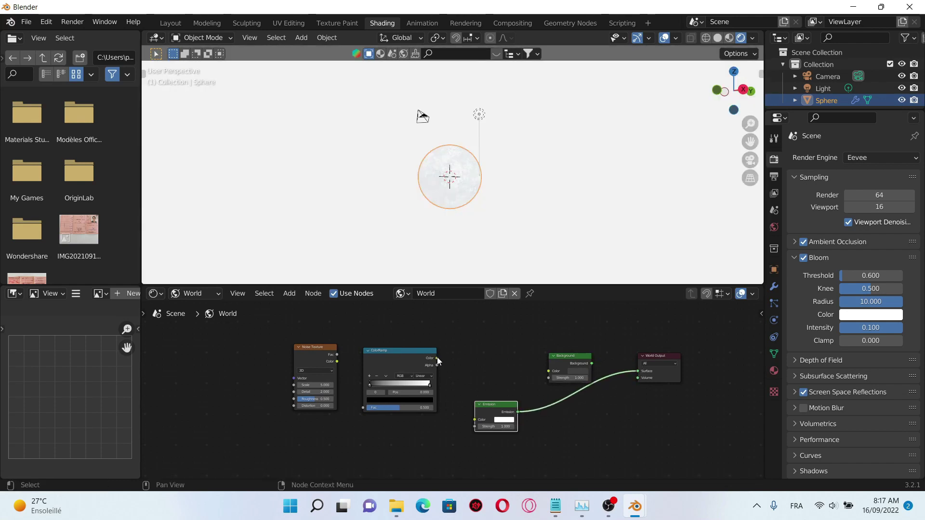
left_click_drag(437, 357, 474, 419)
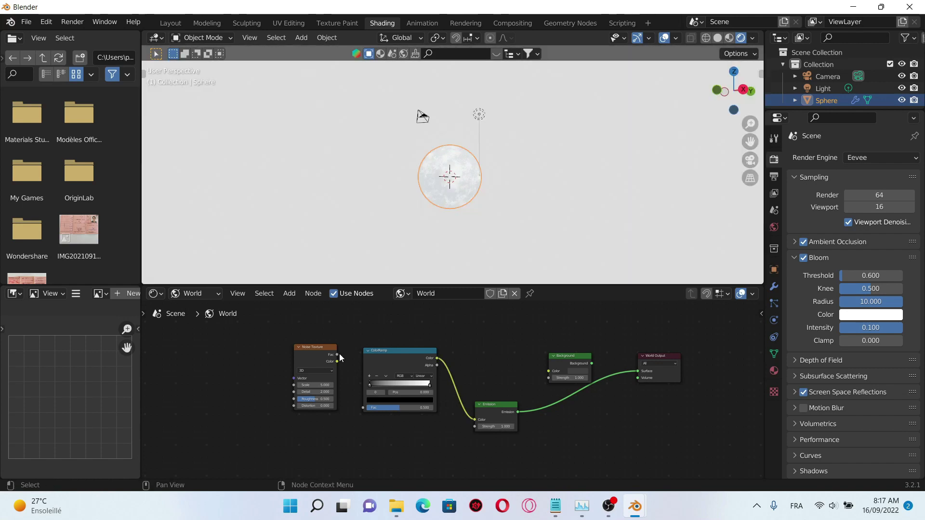
left_click_drag(337, 355, 343, 424)
Set the Noise Texture's Detail to 15 and Scale to 200
scroll(343, 423, "up", 3)
left_click_drag(313, 394, 345, 394)
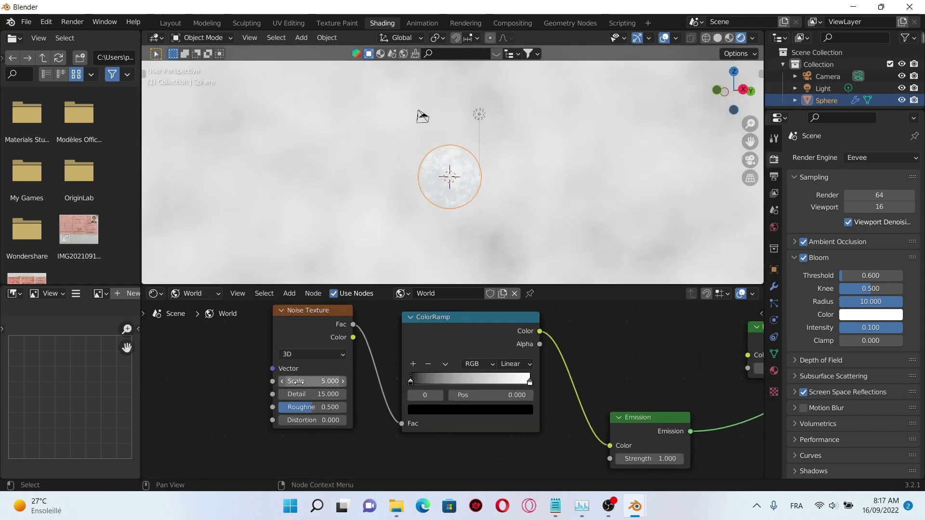
left_click(321, 383)
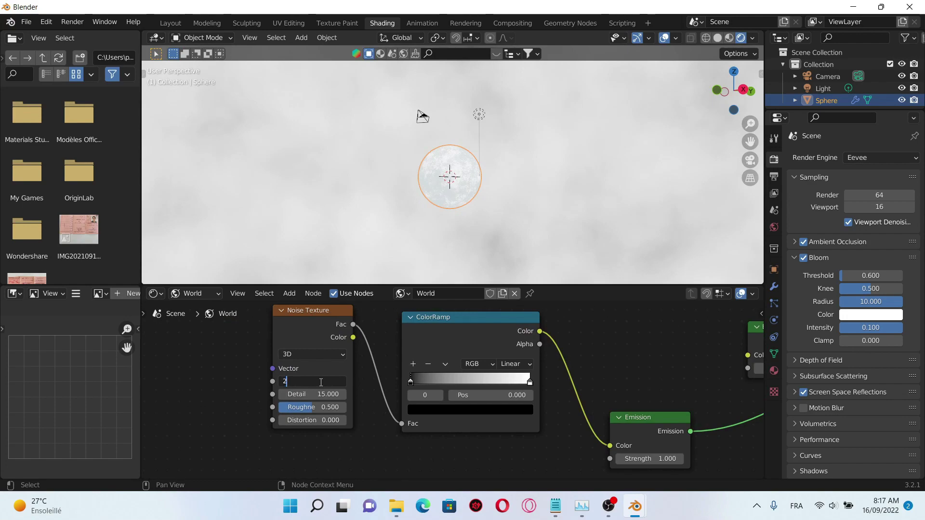
type("200")
key("Return")
Move the World ColorRamp's black stop to about 0.727 and the white stop just beyond it to form small stars
left_click_drag(412, 382, 495, 385)
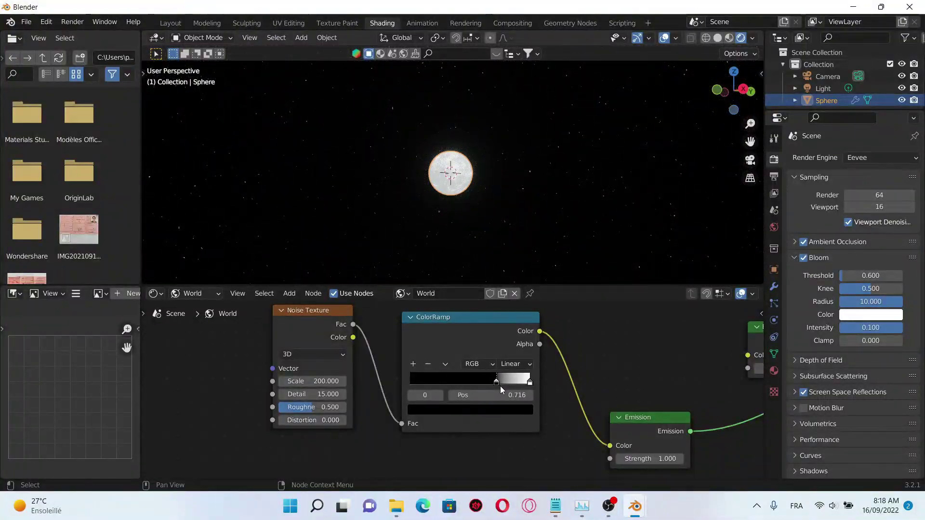
scroll(501, 386, "up", 2)
left_click_drag(551, 379, 512, 379)
scroll(544, 384, "down", 4)
Set the World Emission node's Strength to 50 to brighten the stars
middle_click_drag(499, 412, 404, 373)
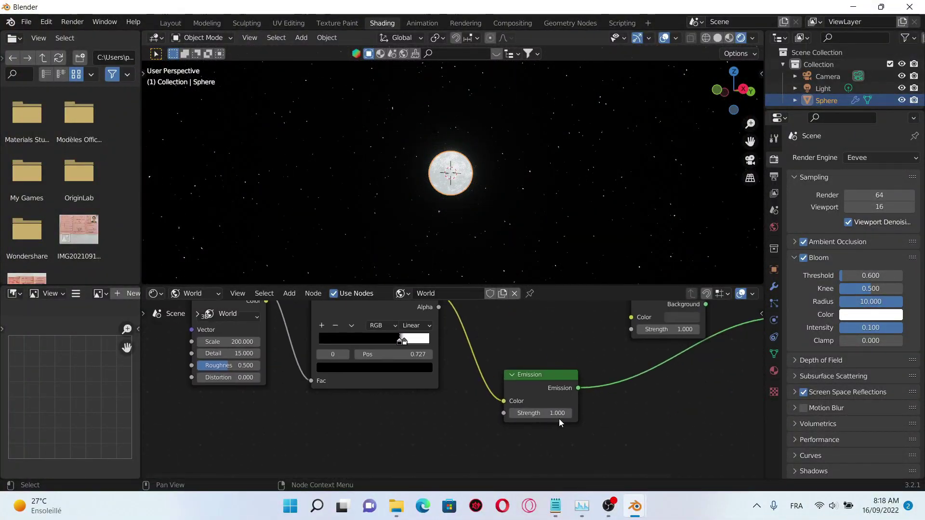
left_click(545, 413)
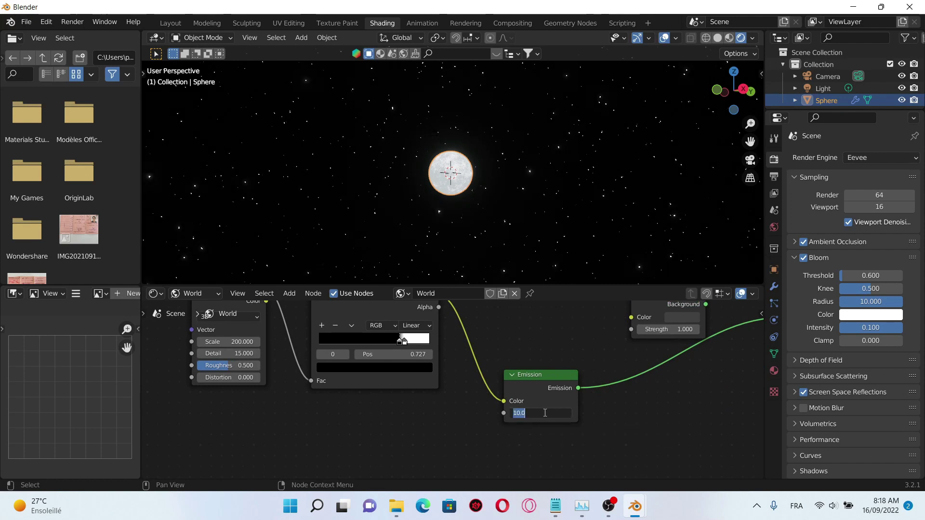
type("50")
key("Return")
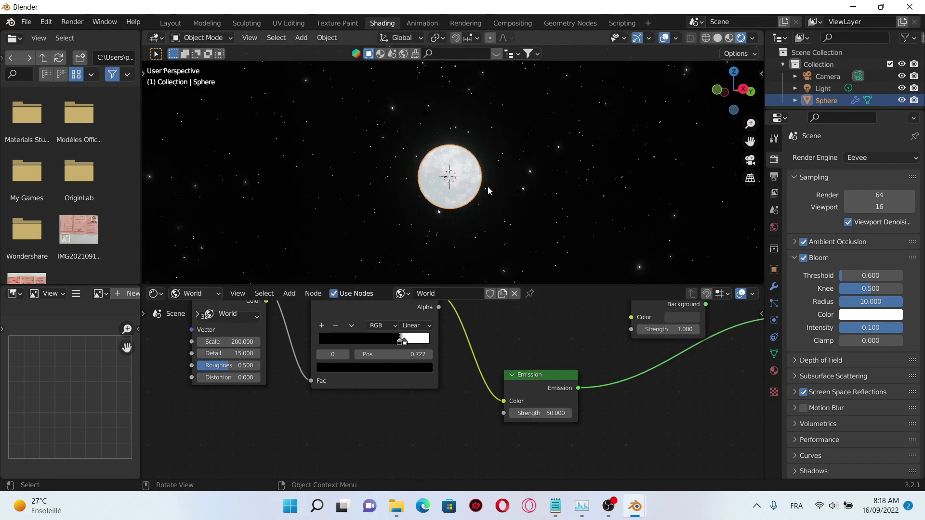
Switch the shader editor back to the sphere's object material and deselect the sphere in the viewport
middle_click_drag(405, 177, 533, 212)
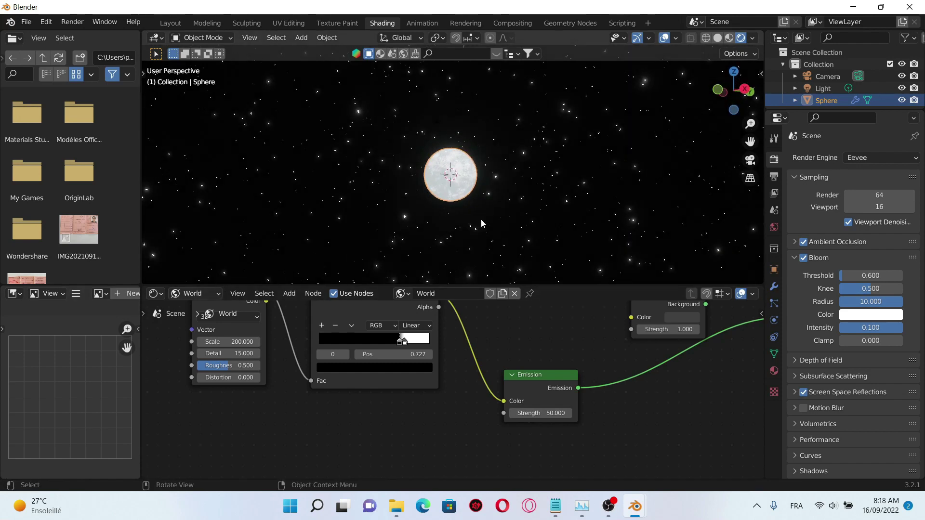
scroll(504, 224, "down", 2)
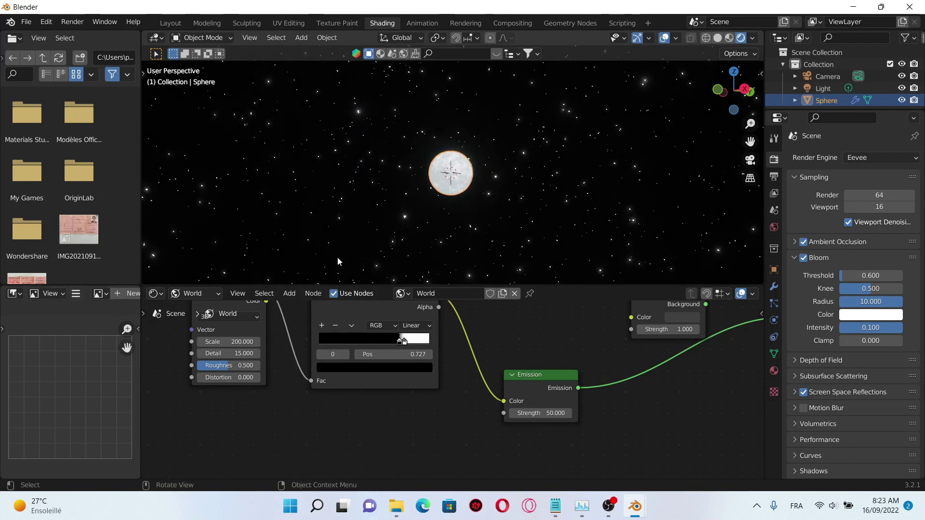
left_click(193, 294)
left_click(190, 307)
left_click(370, 184)
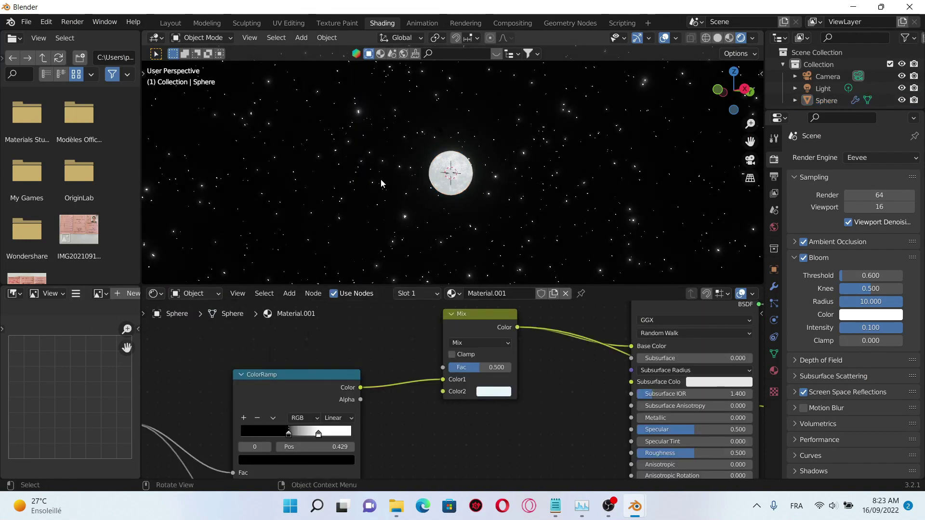
Add a cube enclosing the sphere, scaled to about twice the sphere's width and rotated about 56° around the global Z axis
key("shift+a")
left_click(428, 189)
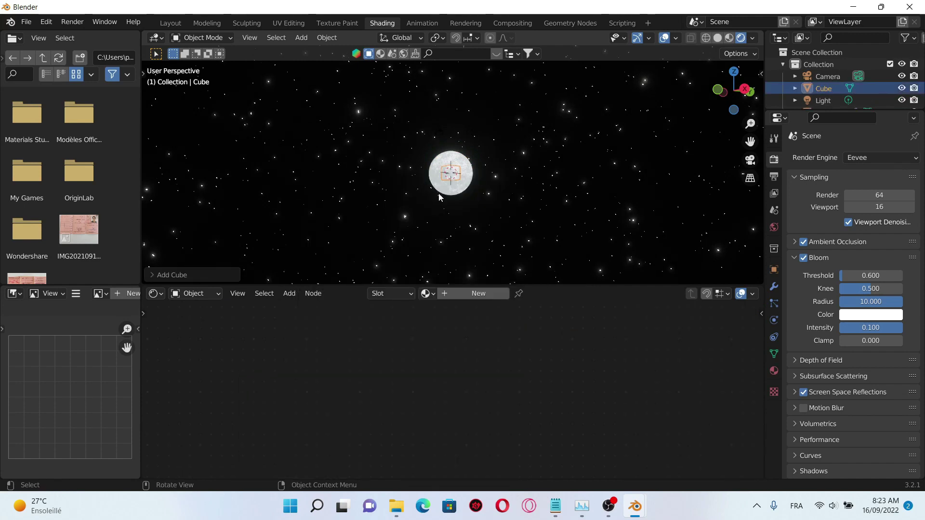
key("s")
key("r")
key("z")
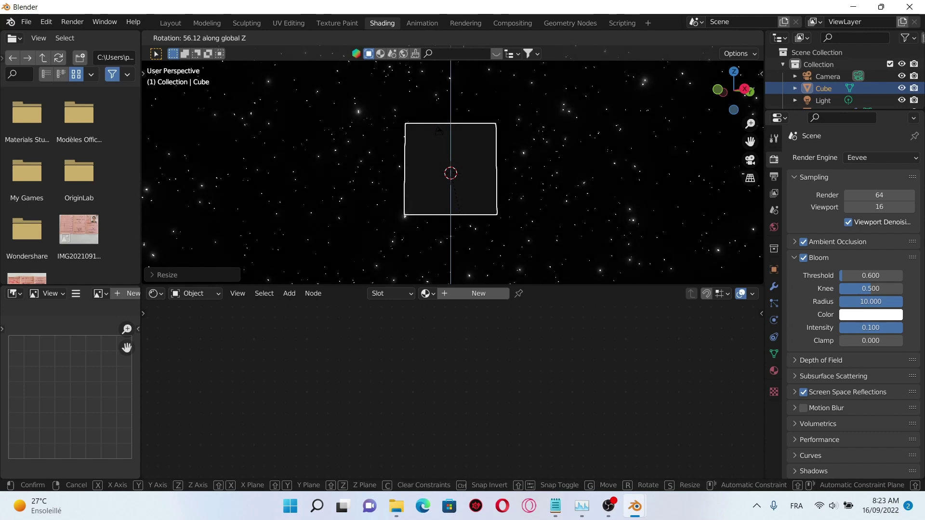
left_click(463, 227)
Create a new material for the cube and add a Musgrave Texture with connected Texture Coordinate and Mapping nodes
left_click(468, 293)
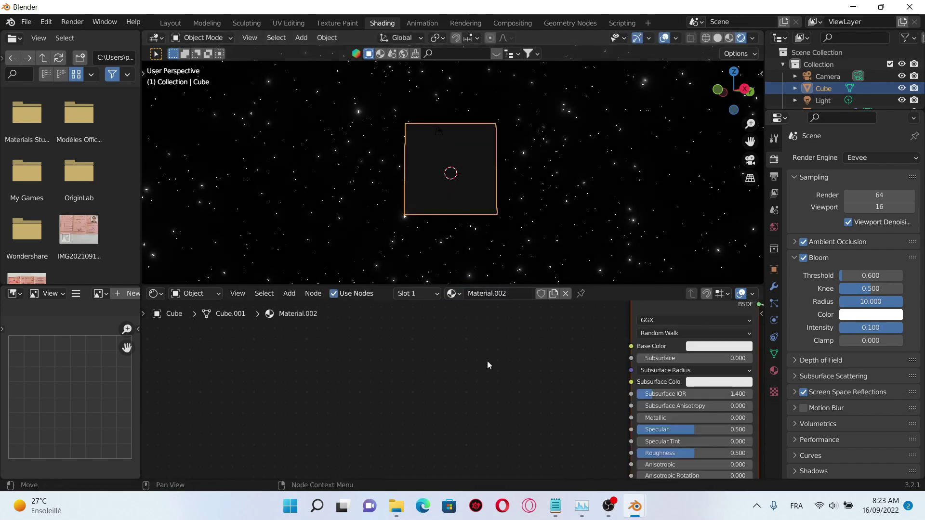
key("shift+a")
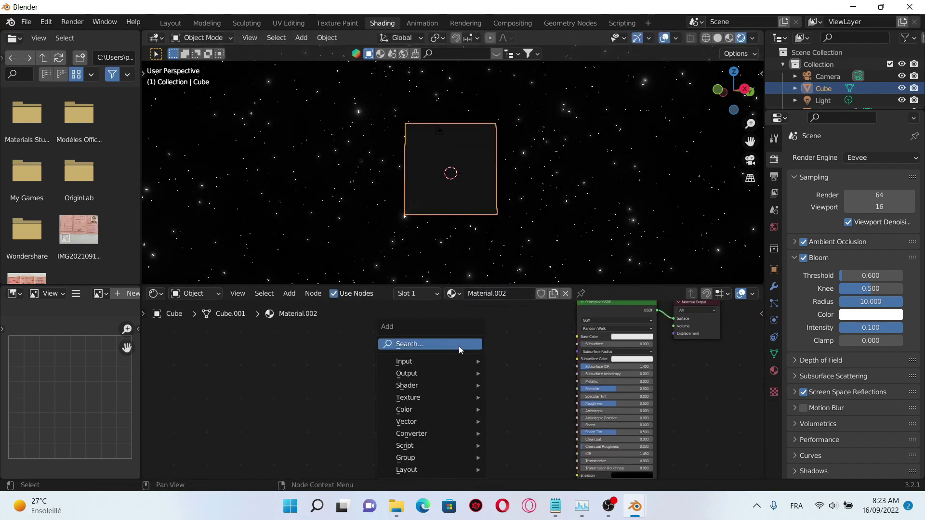
left_click(459, 345)
key("Return")
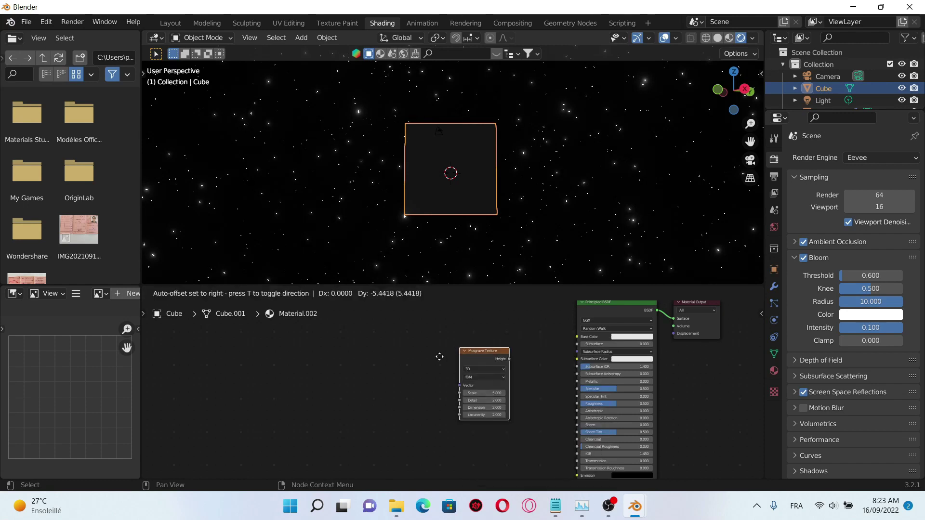
left_click(355, 369)
key("ctrl+t")
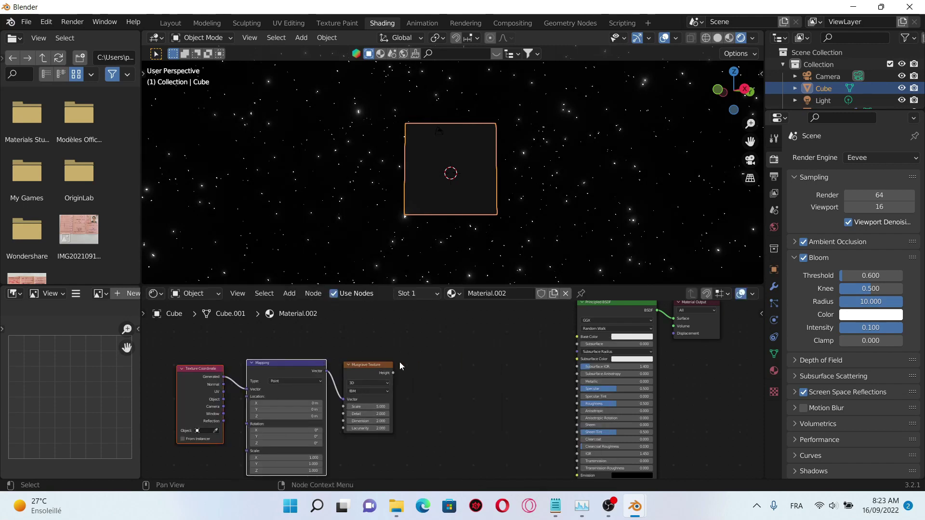
Replace the cube material's Principled BSDF with a Principled Volume node linked to the Material Output's Volume input
scroll(400, 366, "down", 4)
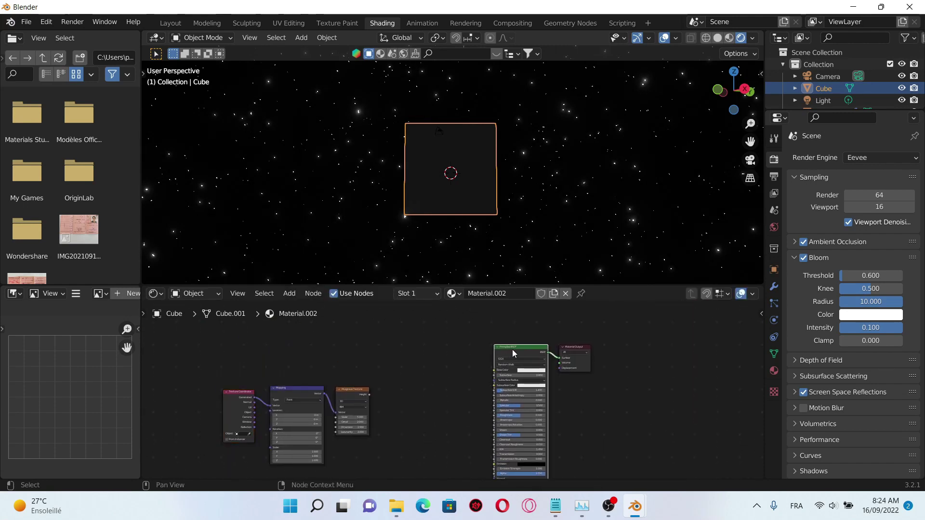
left_click(512, 350)
key("x")
key("shift+a")
left_click(461, 357)
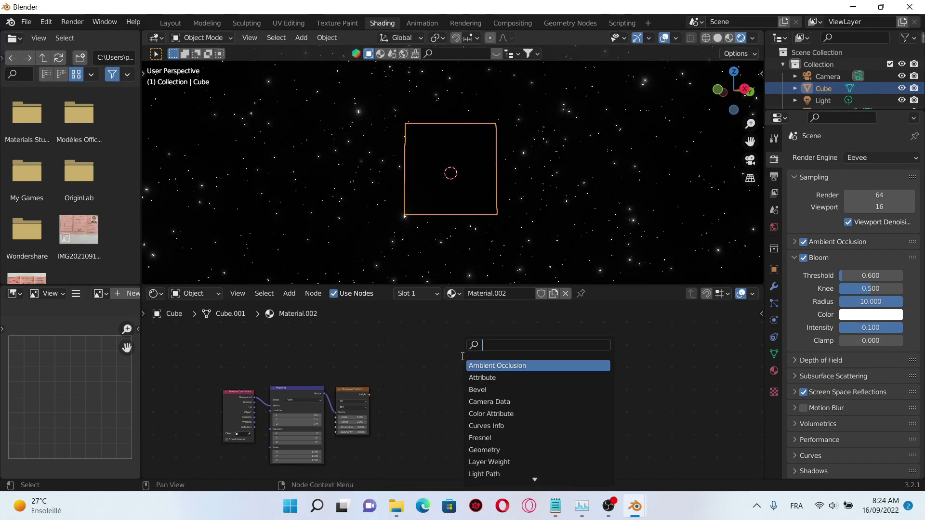
type("prin")
left_click(496, 377)
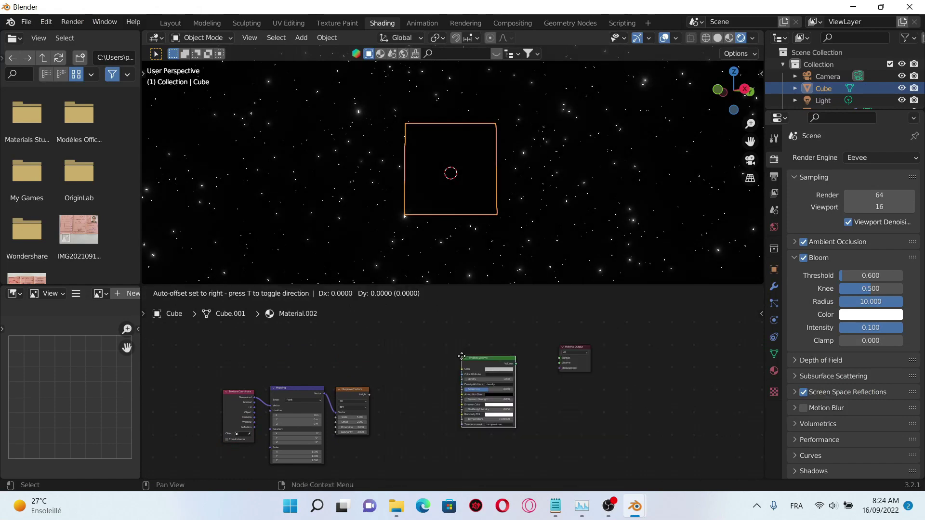
left_click(456, 378)
scroll(456, 379, "up", 2)
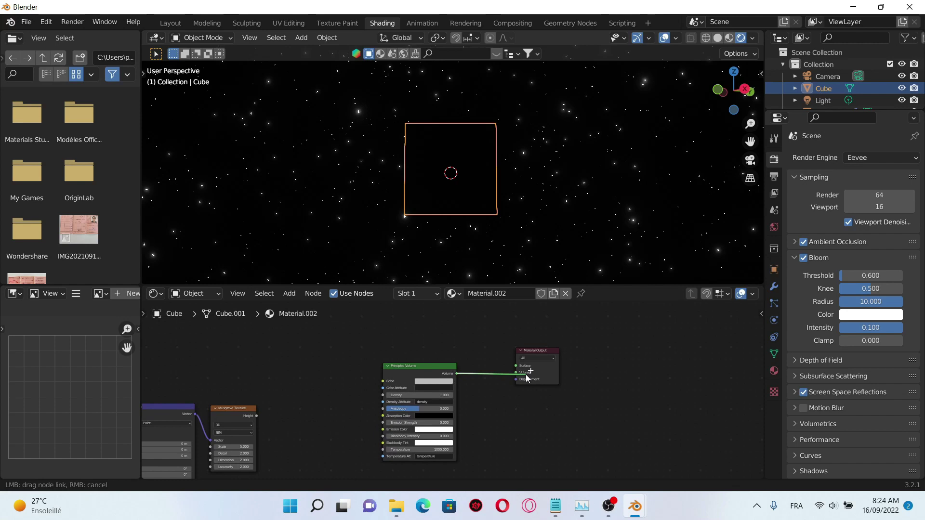
scroll(472, 405, "down", 1)
middle_click_drag(472, 405, 535, 394)
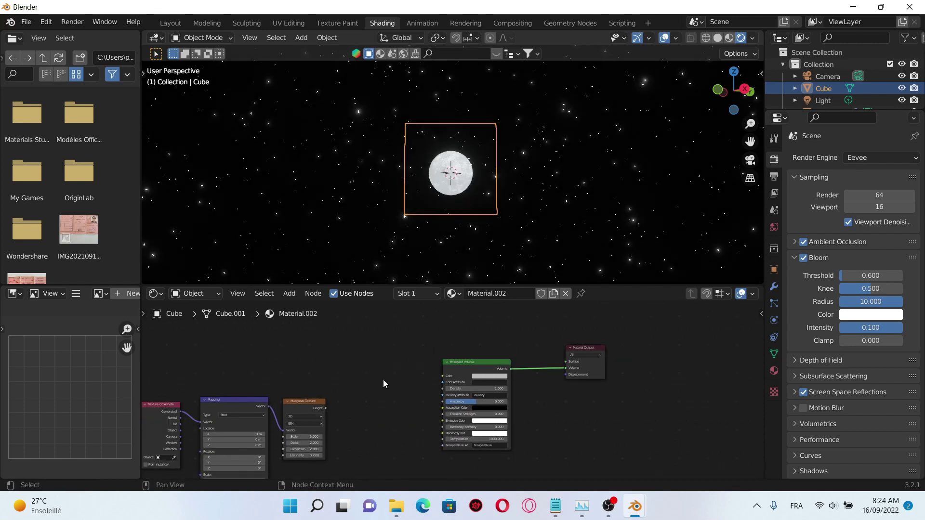
Add a ColorRamp node before the Principled Volume and link its Color output to the volume's Color input
key("shift+a")
left_click(369, 351)
type("col")
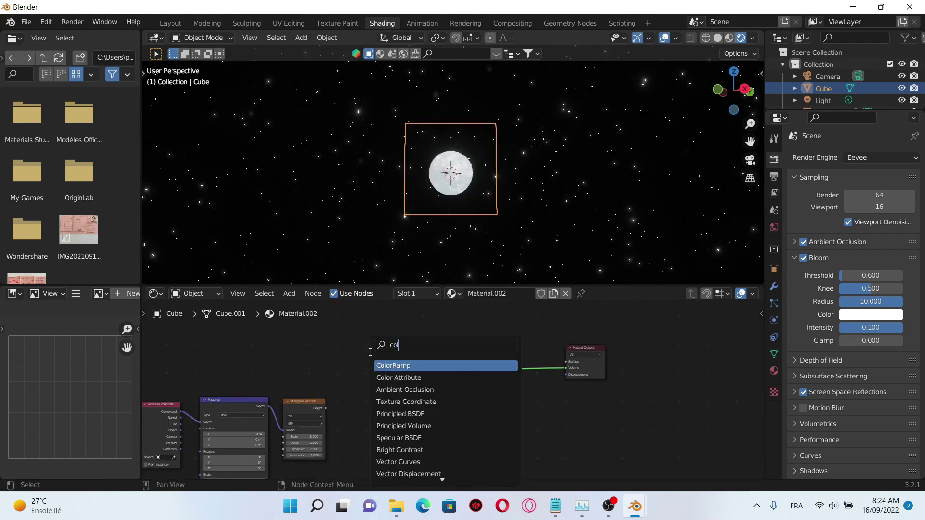
type("o")
left_click(396, 367)
left_click(378, 392)
scroll(380, 391, "up", 2)
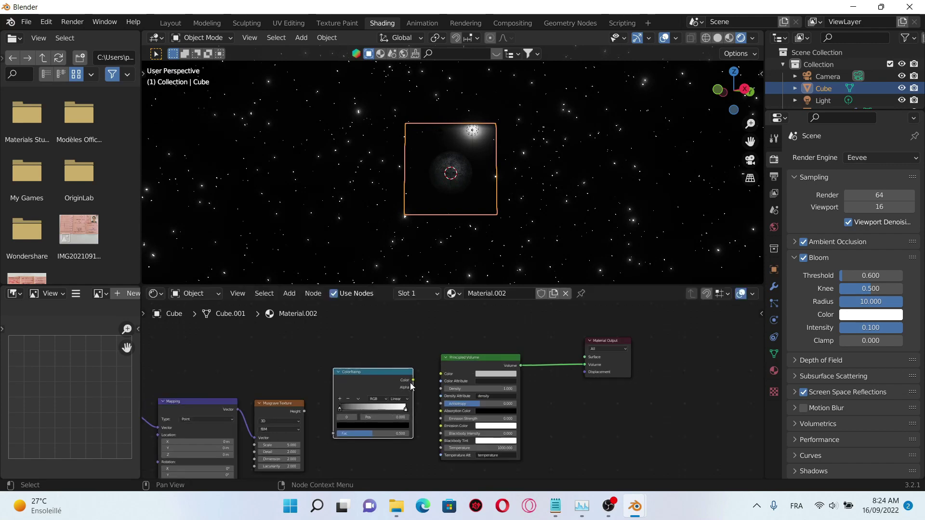
left_click_drag(441, 374, 440, 374)
middle_click_drag(310, 397, 379, 359)
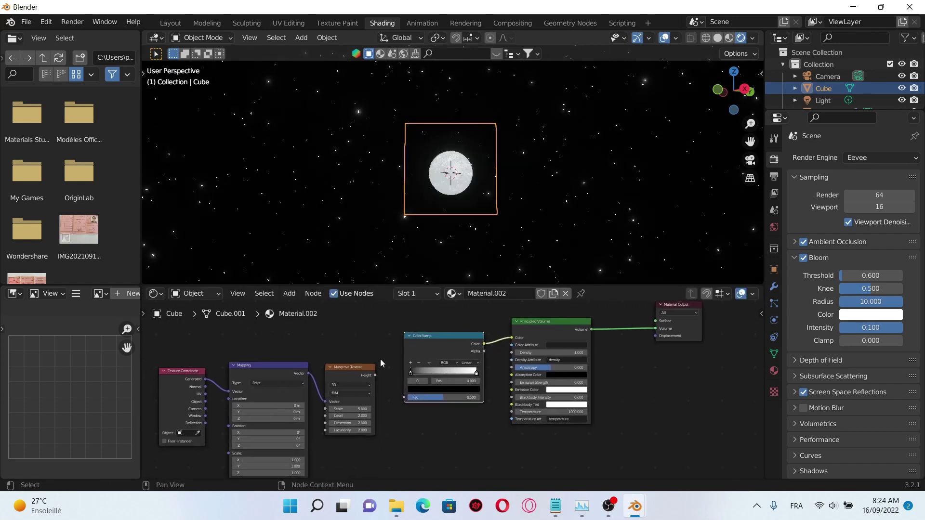
Link the Musgrave Texture's Height to the ColorRamp's Fac and set the Musgrave Detail to 15
scroll(362, 368, "up", 3)
left_click_drag(355, 371, 391, 399)
left_click_drag(318, 422, 340, 422)
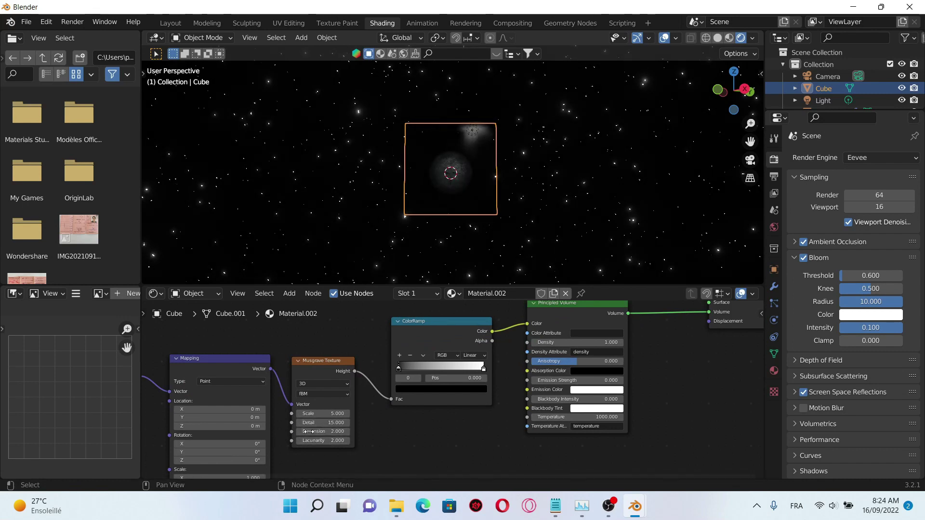
Set the Principled Volume's Absorption Color to white
middle_click_drag(521, 379, 447, 395)
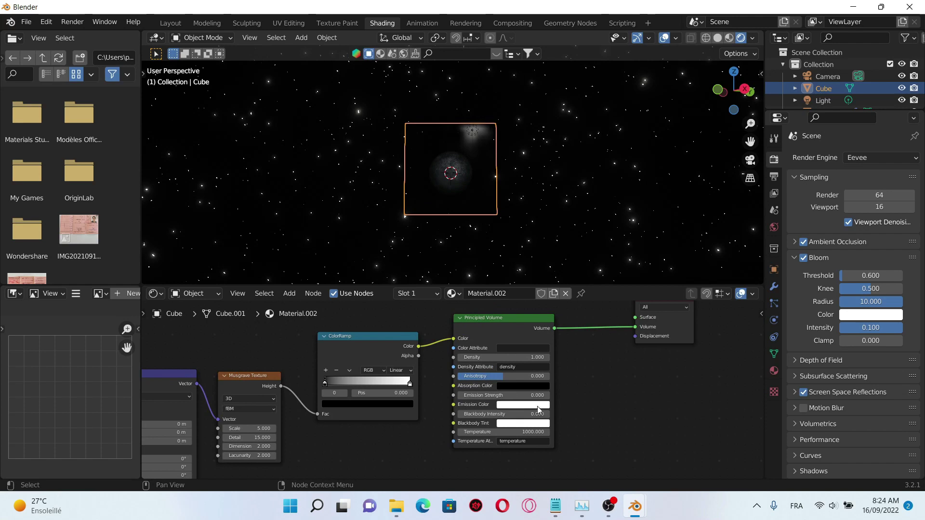
left_click(538, 387)
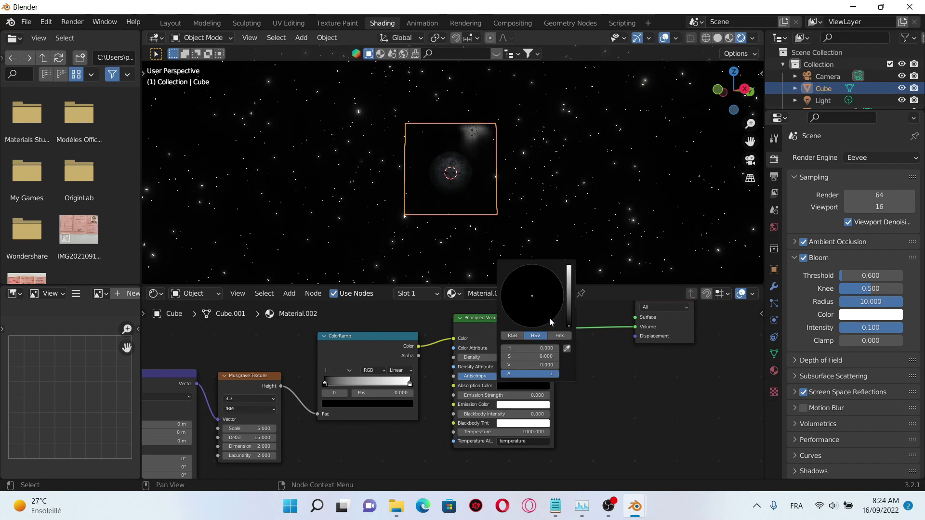
left_click_drag(568, 282, 568, 267)
Move the ColorRamp's black stop to 0.498 and its white stop to 0.549 to sharpen the cloud shapes
scroll(342, 354, "up", 1)
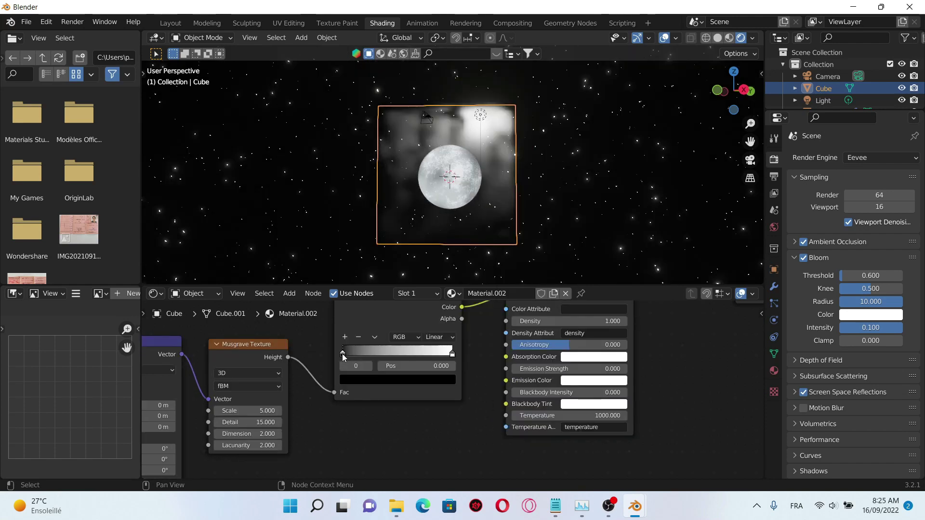
left_click_drag(342, 353, 400, 353)
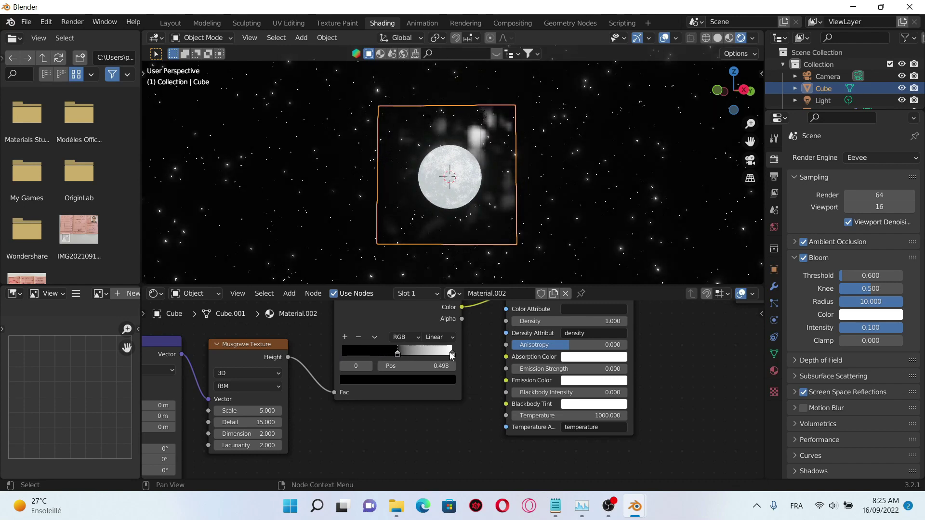
left_click_drag(452, 354, 402, 356)
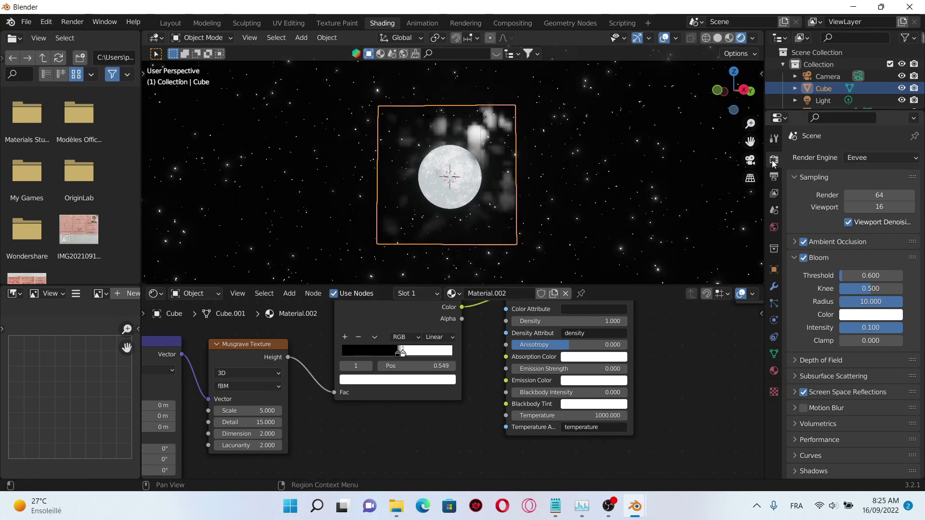
Set the Eevee Volumetrics Tile Size to 2 px
scroll(827, 375, "down", 1)
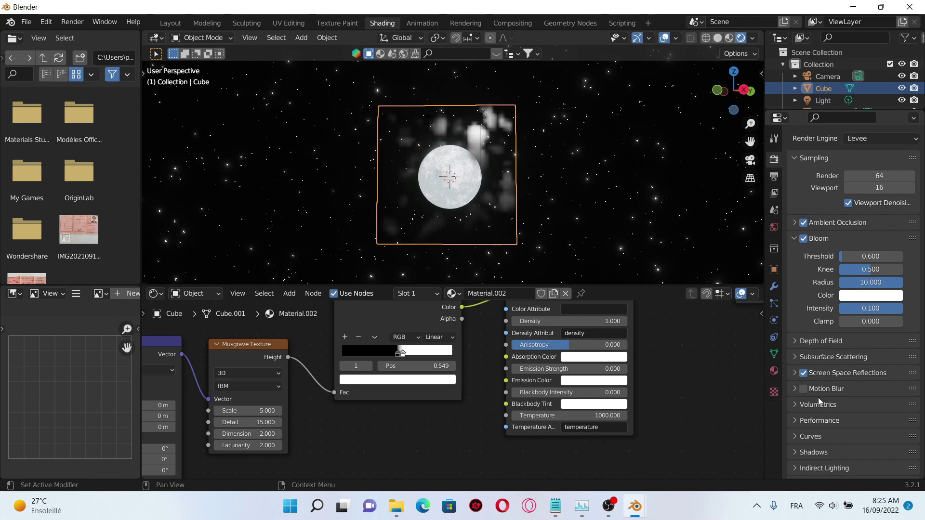
left_click(793, 405)
scroll(836, 377, "down", 4)
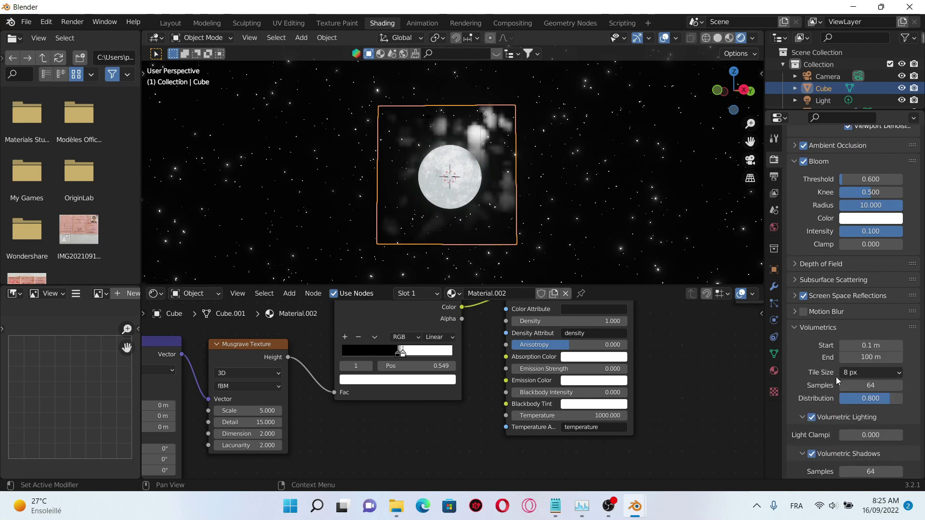
left_click(868, 373)
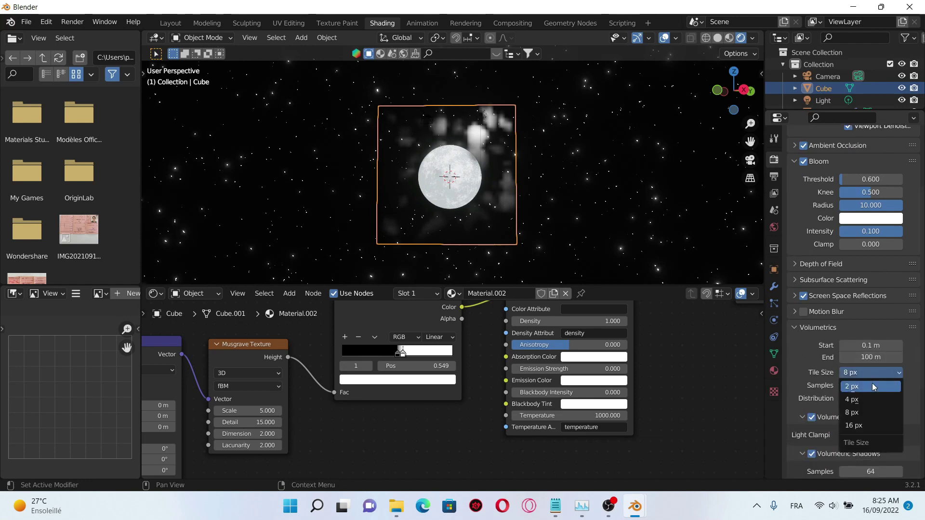
left_click(872, 383)
Set the Musgrave Texture's Scale to 2.2 to enlarge the clouds around the sphere
scroll(529, 201, "up", 3)
middle_click_drag(511, 210, 520, 223)
scroll(520, 223, "up", 1)
scroll(338, 458, "up", 3)
middle_click_drag(313, 474, 548, 466)
left_click_drag(463, 390, 376, 390)
left_click_drag(438, 389, 462, 389)
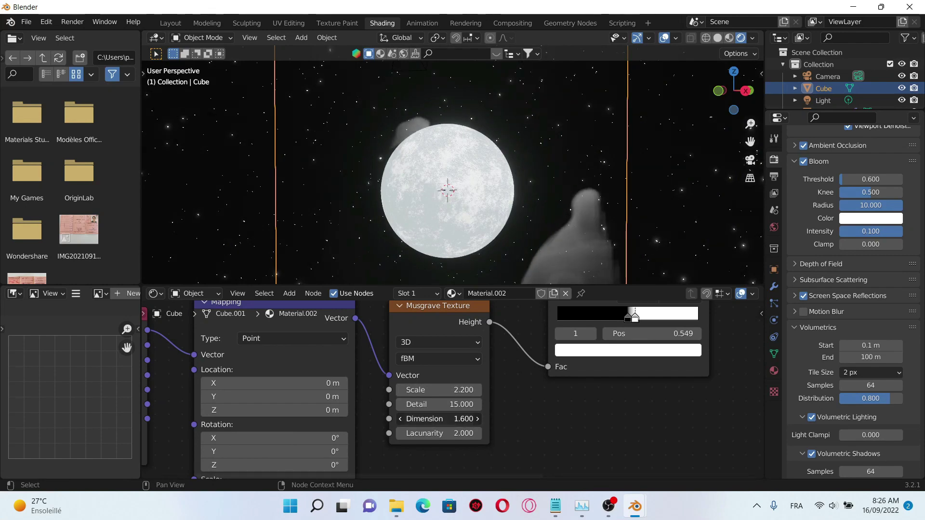
Set the Musgrave Texture's Dimension to 0.6 to add fine detail to the clouds
left_click_drag(439, 419, 412, 419)
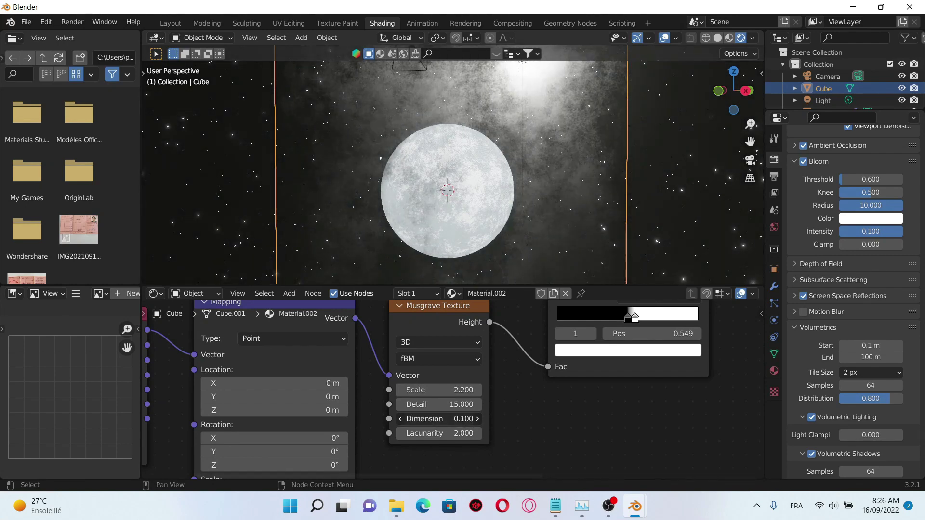
left_click(477, 419)
left_click(478, 419)
left_click(478, 418)
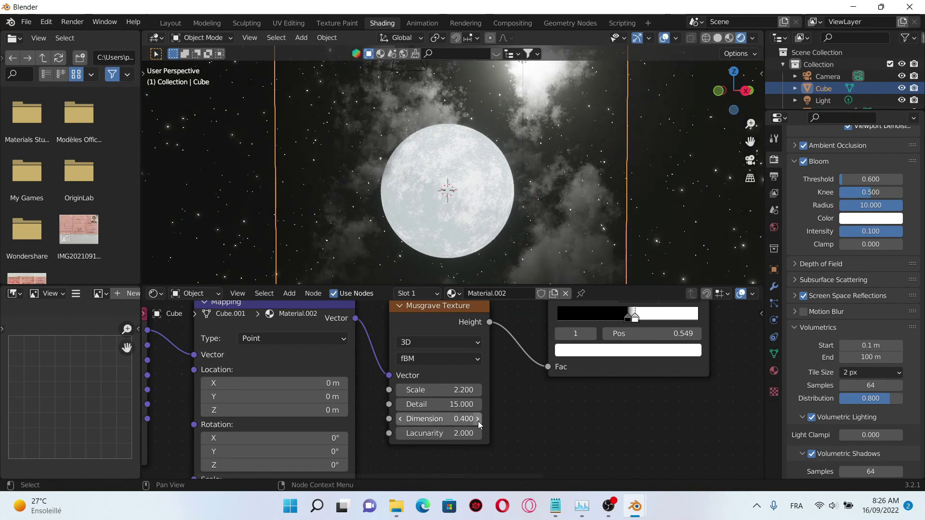
left_click(477, 418)
left_click(477, 419)
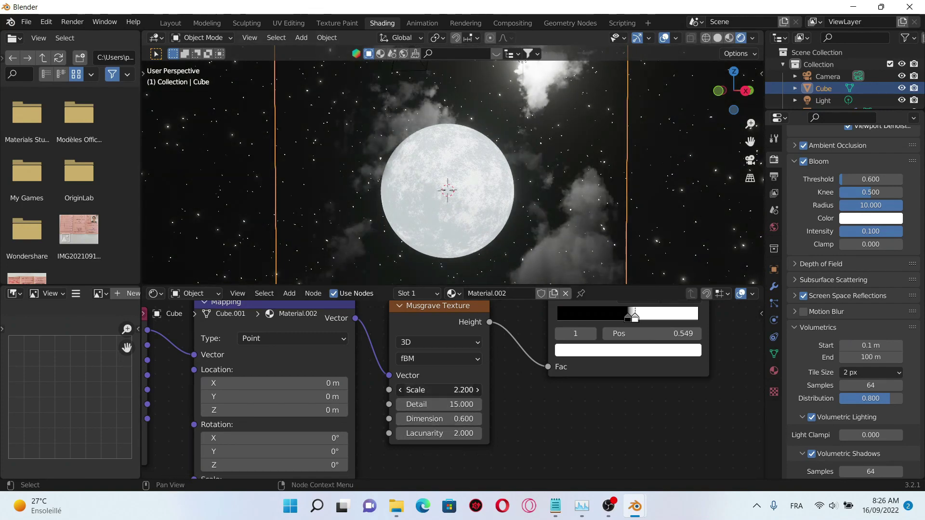
Raise the Musgrave Texture's Scale to 2.8
left_click(478, 389)
left_click(478, 390)
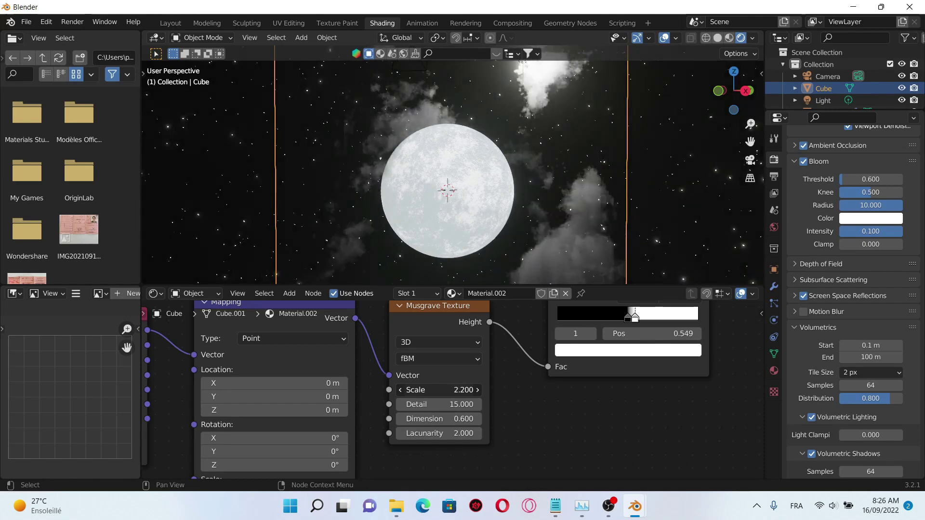
left_click(478, 390)
left_click(478, 390)
left_click(478, 390)
left_click(478, 390)
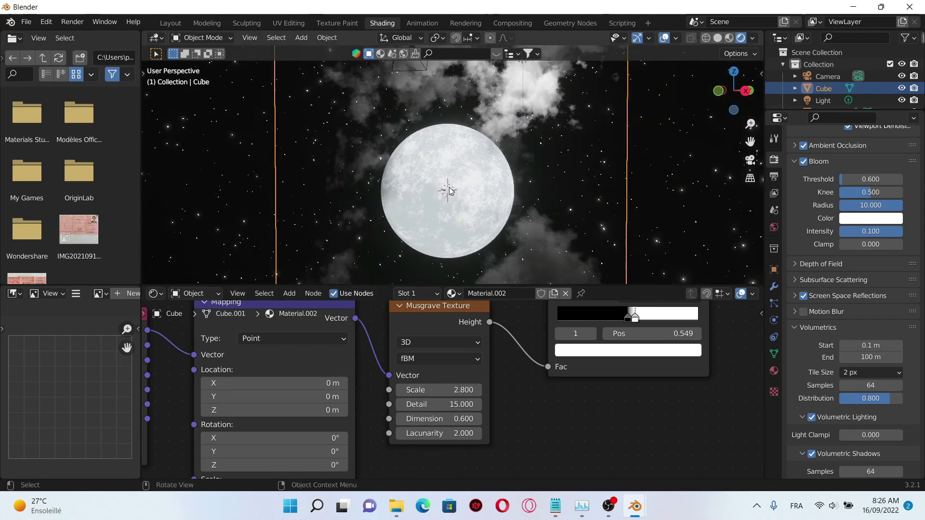
Move the cloud ColorRamp's white stop to 0.451 and its black stop slightly below it to thicken and soften the clouds
scroll(449, 189, "down", 5)
scroll(470, 192, "up", 3)
middle_click_drag(623, 216, 525, 209)
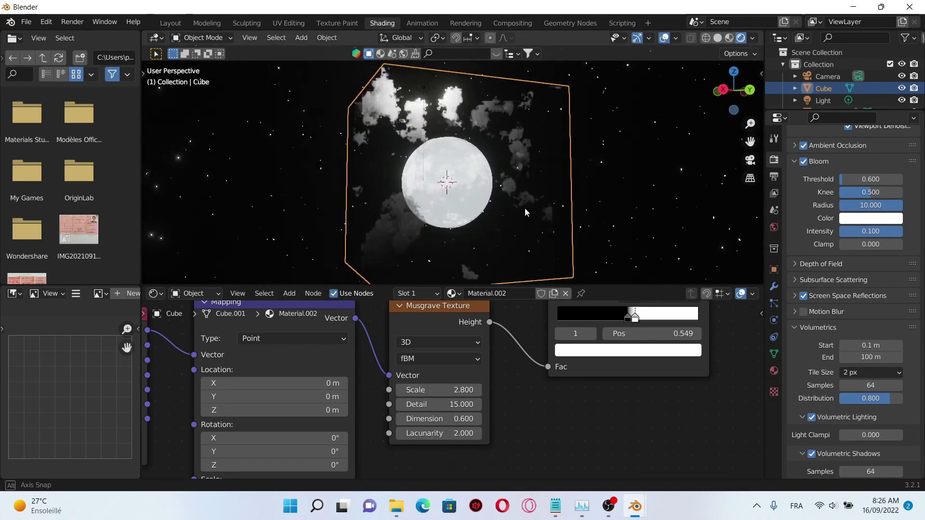
middle_click_drag(525, 209, 518, 208)
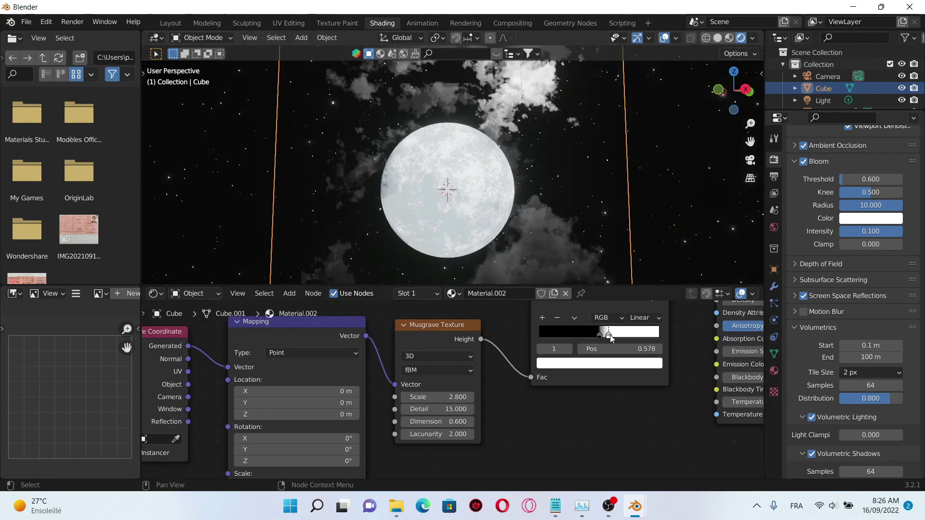
left_click_drag(610, 338, 579, 332)
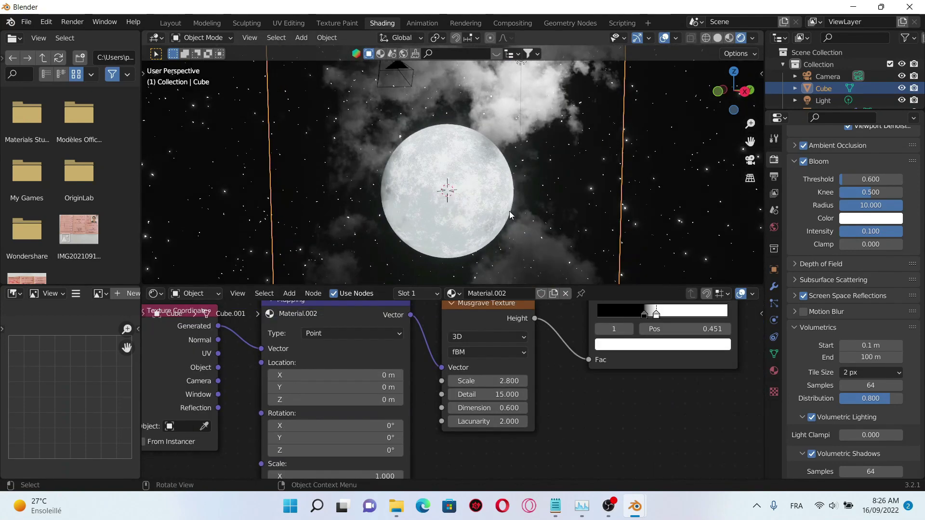
Drive the Mapping node's Location X with the expression #frame/500 and play the animation to preview the moving clouds
scroll(510, 215, "down", 1)
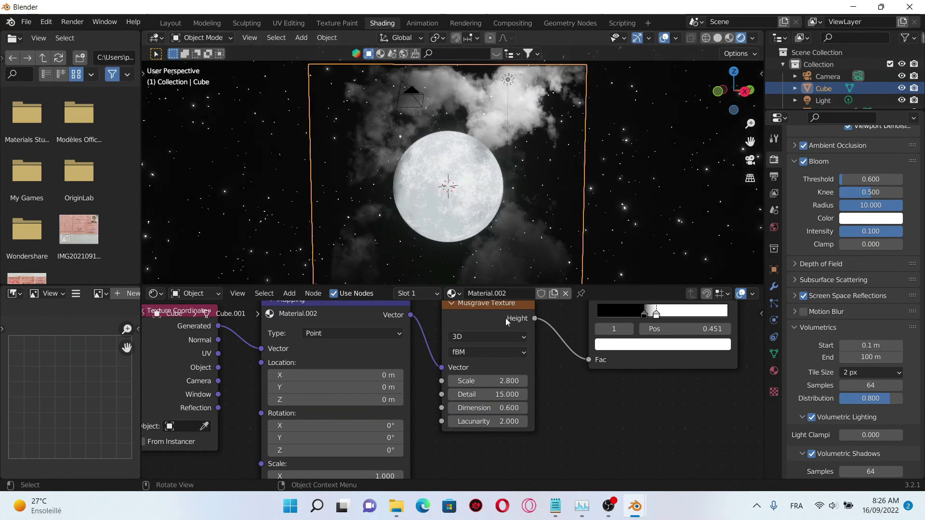
scroll(303, 368, "down", 2)
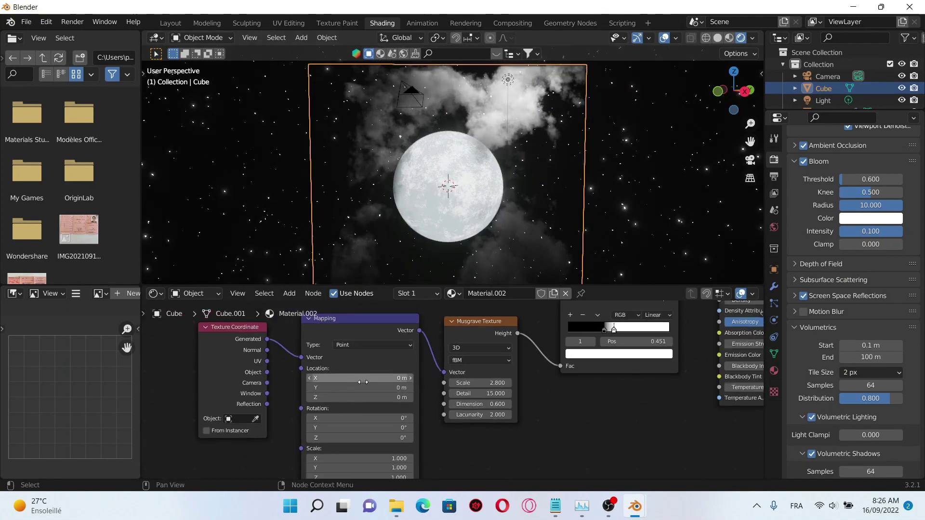
scroll(340, 378, "up", 1)
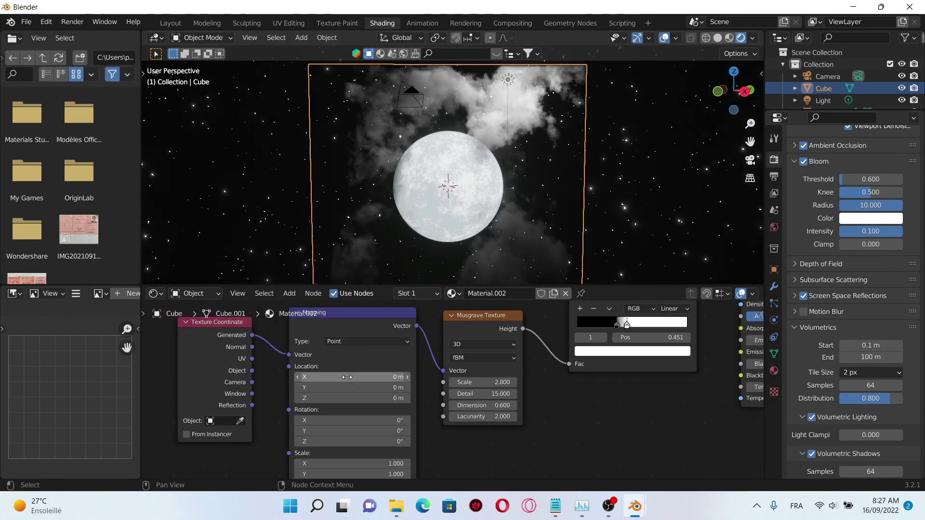
left_click_drag(352, 377, 424, 377)
key("ctrl+z")
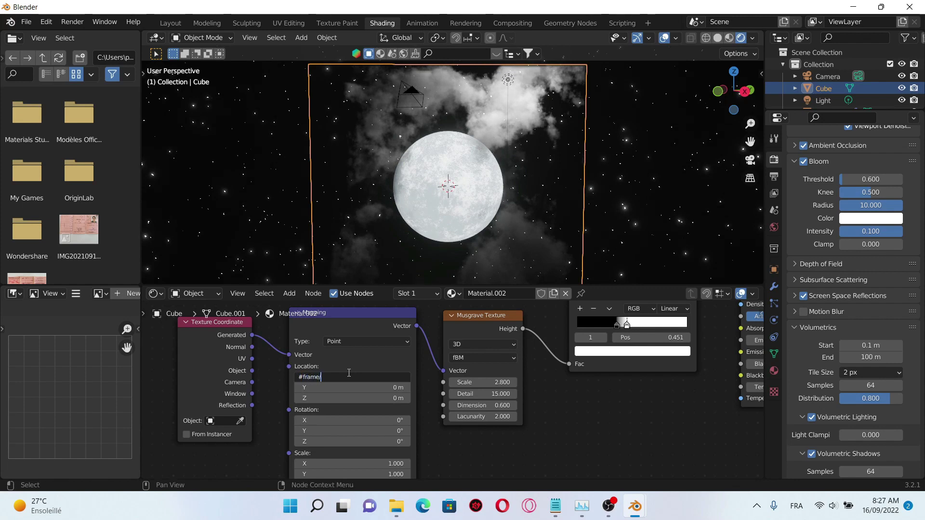
key("Return")
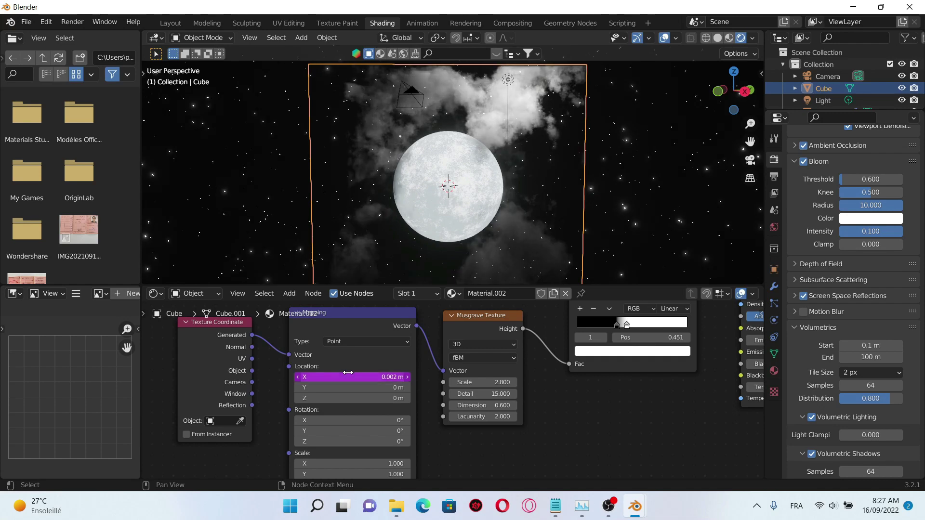
key("space")
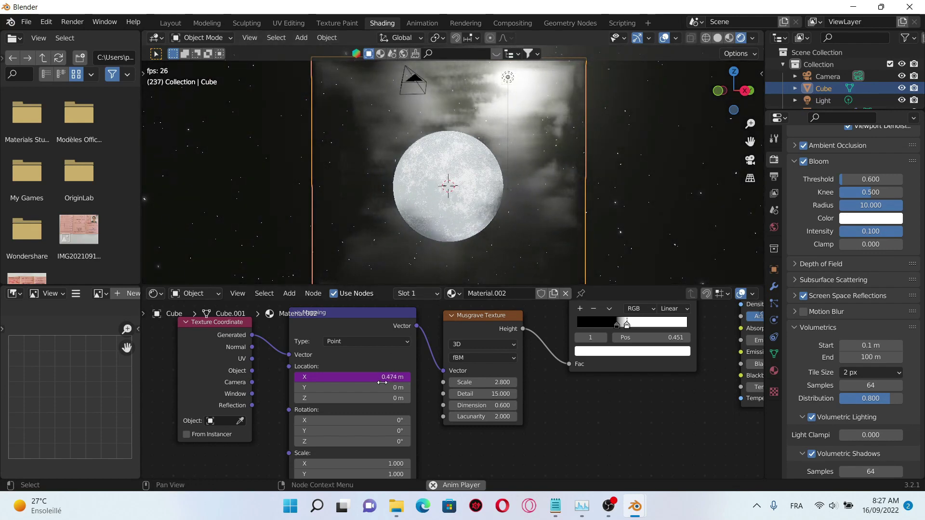
key("space")
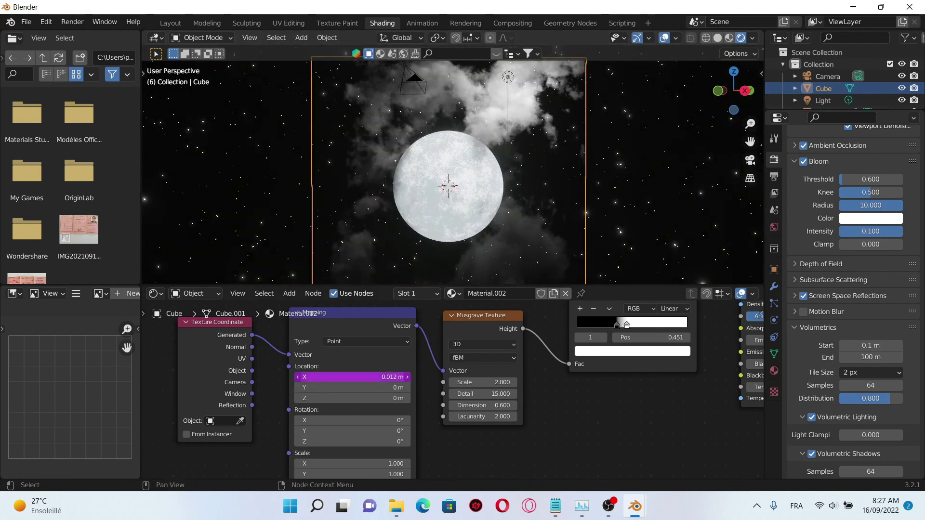